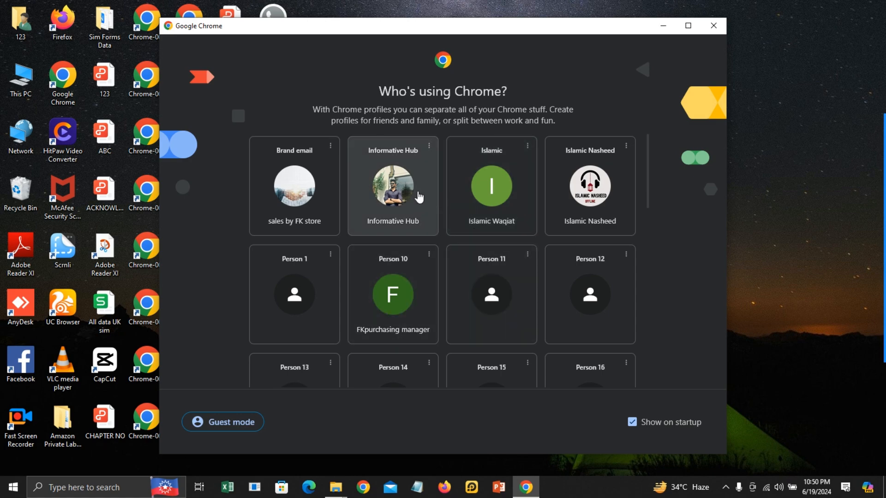
Step: Open Chrome with the Islamic Nasheed profile in a maximized window and reach the YouTube home page through a Google search
left_click(547, 199)
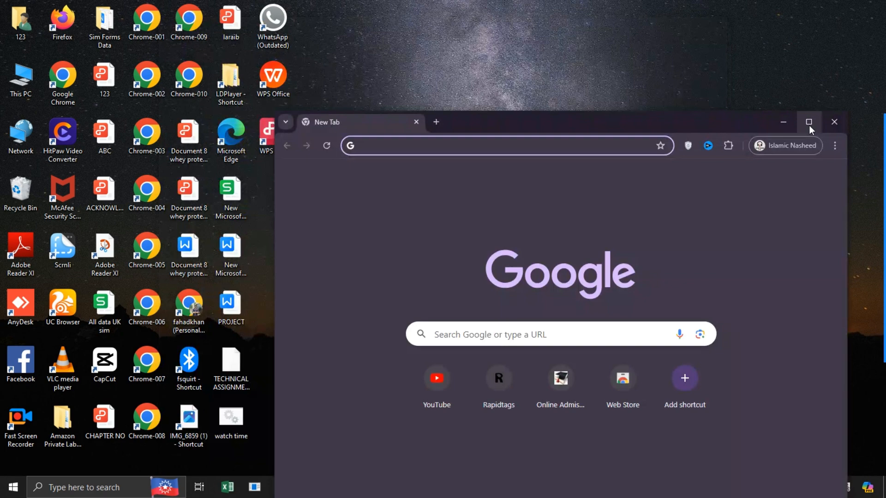
left_click(809, 124)
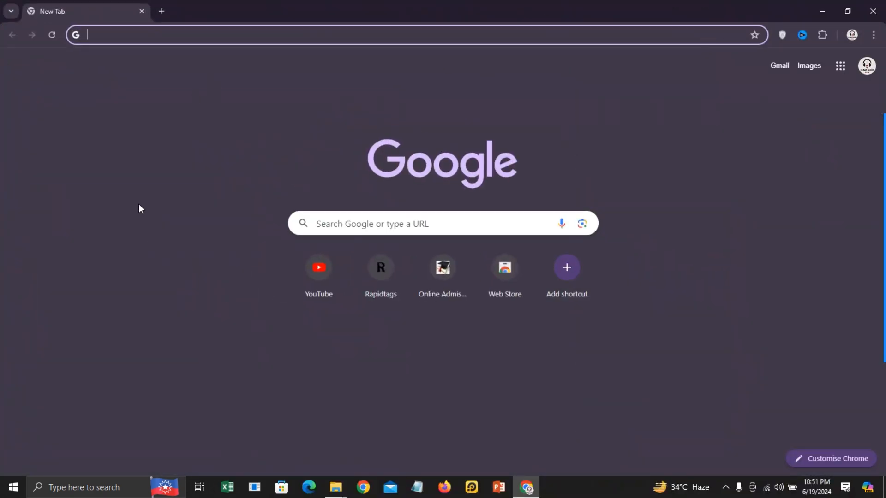
left_click(347, 226)
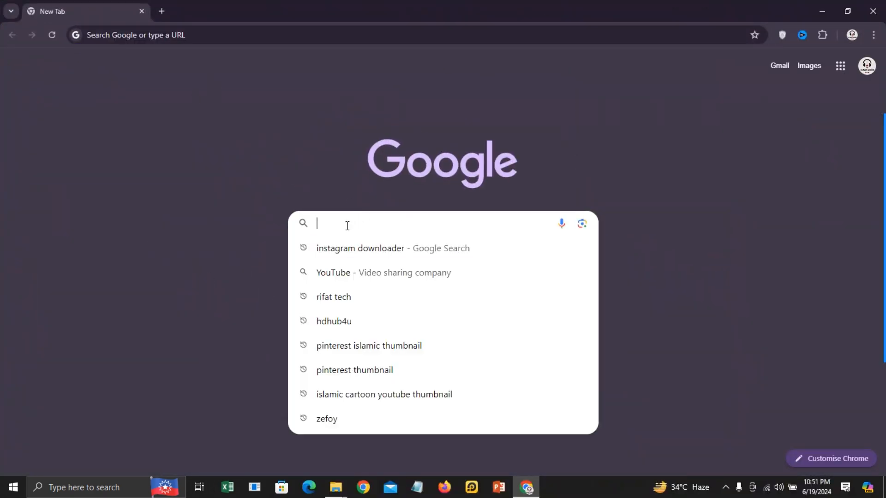
left_click(335, 276)
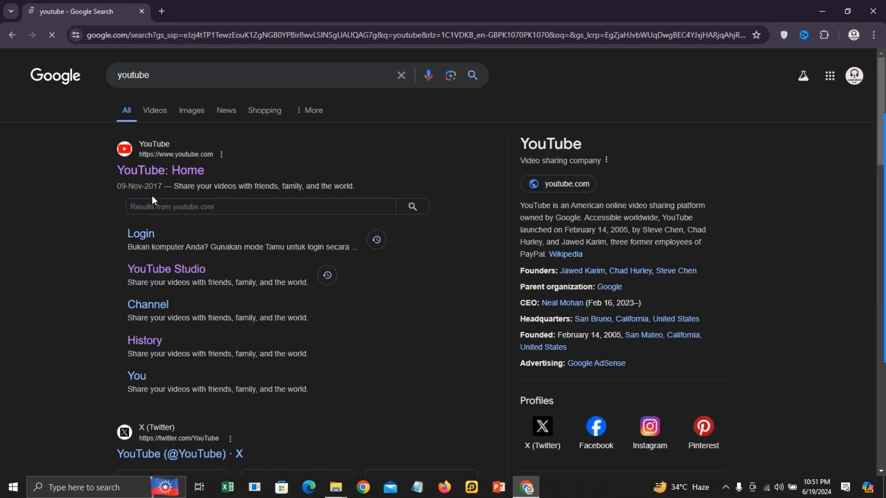
left_click(186, 170)
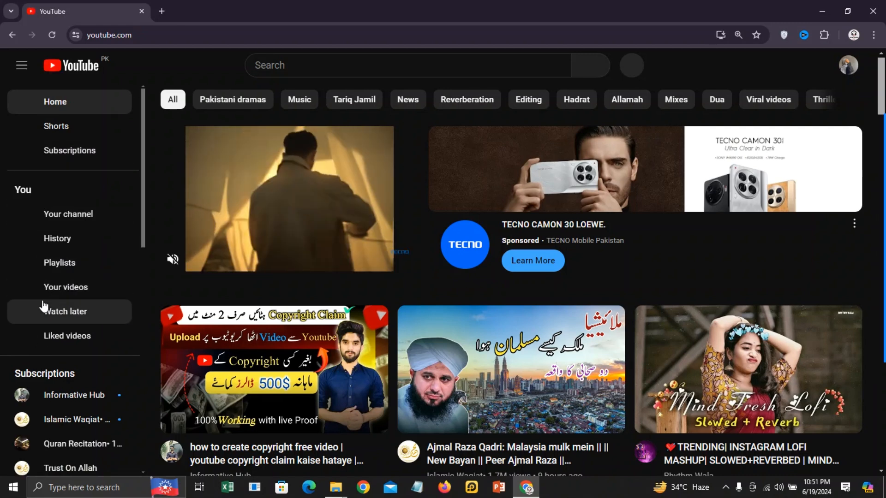
Step: Open your own YouTube channel and show its list of uploaded videos
scroll(54, 306, "down", 5)
scroll(53, 307, "down", 3)
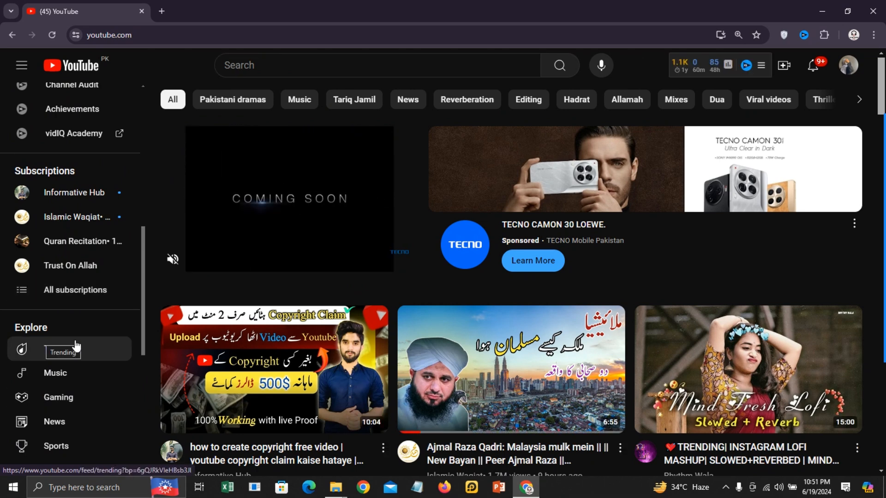
scroll(74, 268, "up", 8)
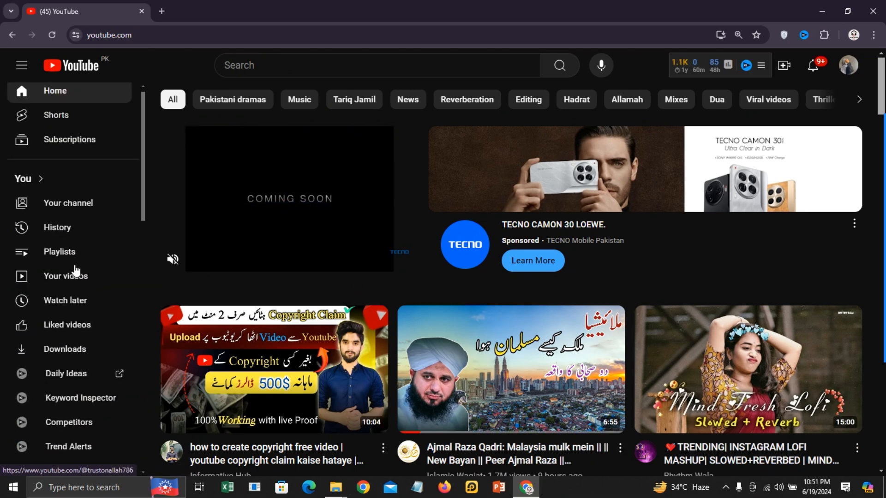
left_click(77, 225)
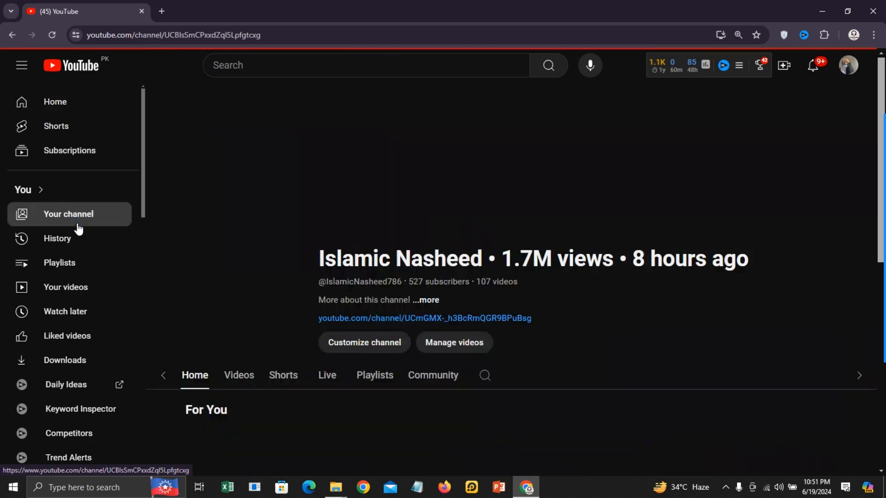
scroll(831, 301, "down", 13)
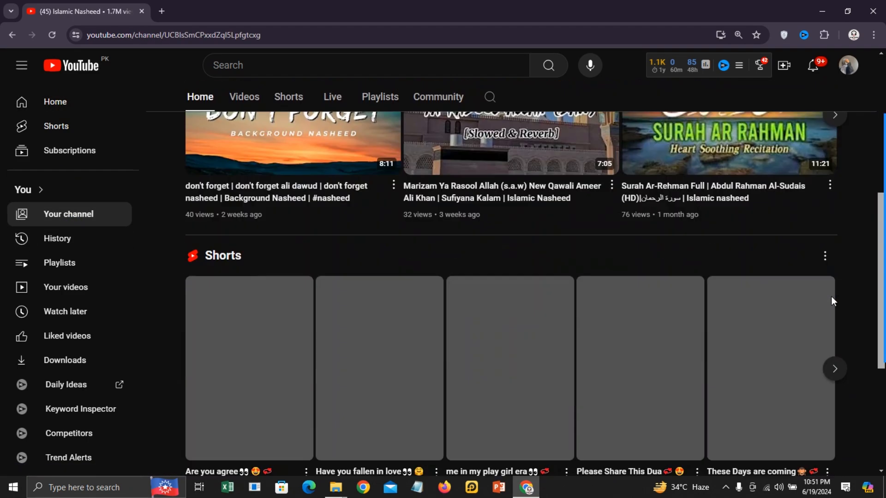
left_click(241, 102)
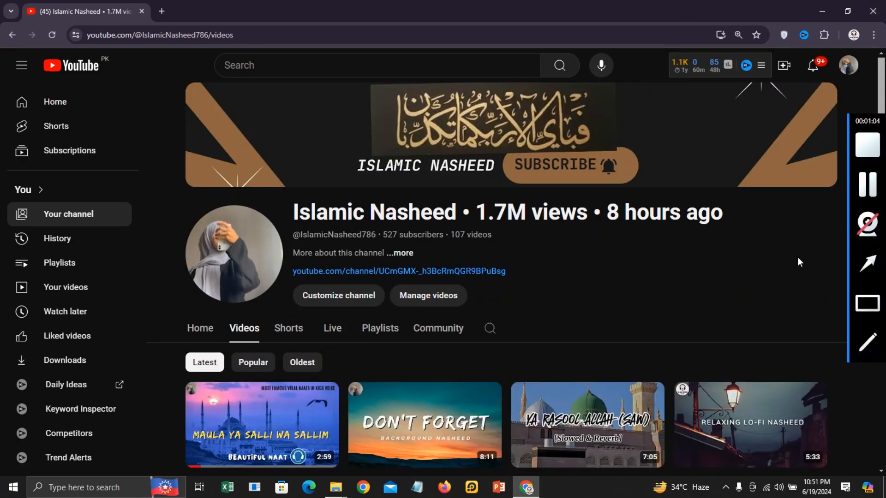
Step: Look through the channel's uploaded videos down to the oldest ones, examining their thumbnails, titles and view counts
scroll(797, 257, "down", 8)
scroll(847, 277, "down", 10)
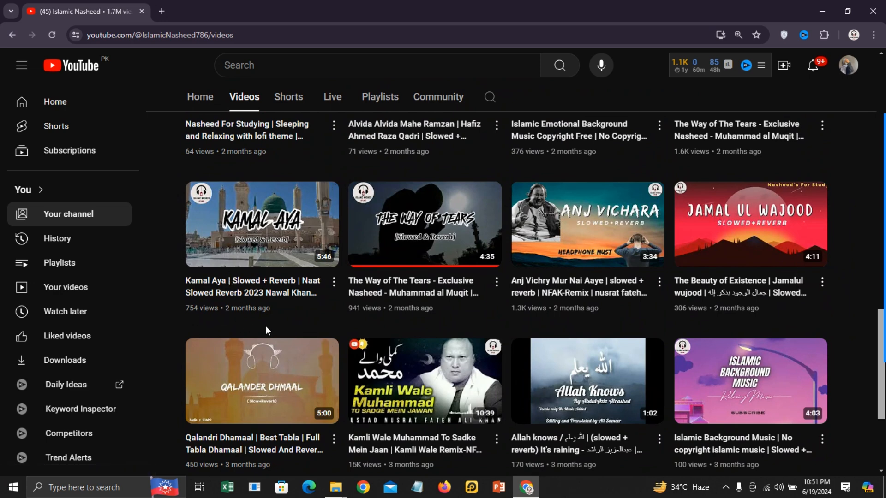
mouse_move(458, 258)
scroll(845, 335, "down", 2)
scroll(846, 337, "down", 2)
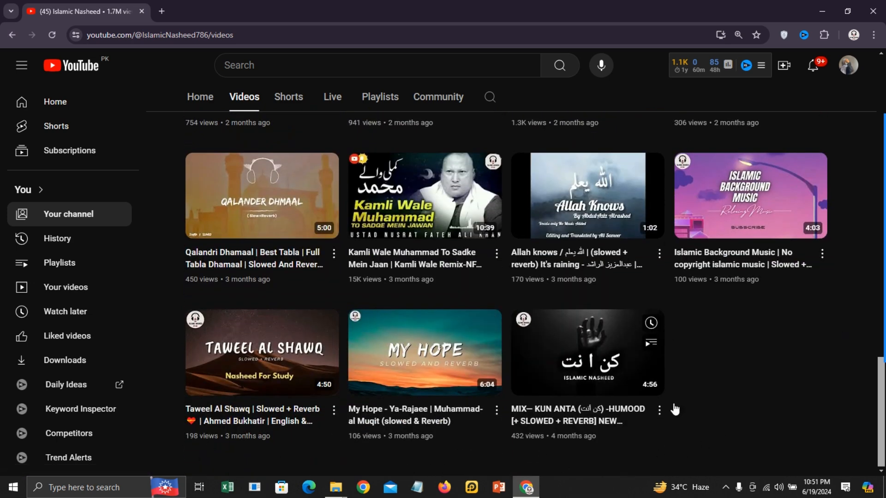
scroll(769, 354, "up", 3)
mouse_move(884, 283)
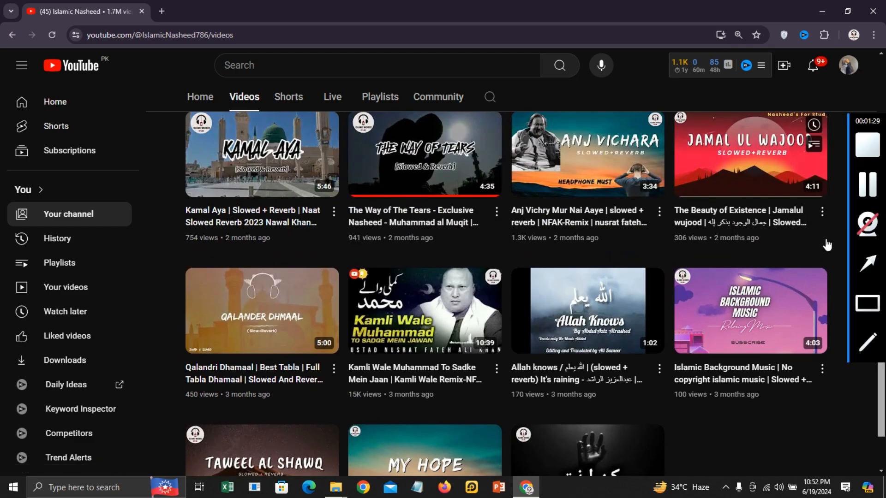
scroll(833, 239, "up", 3)
scroll(833, 239, "up", 2)
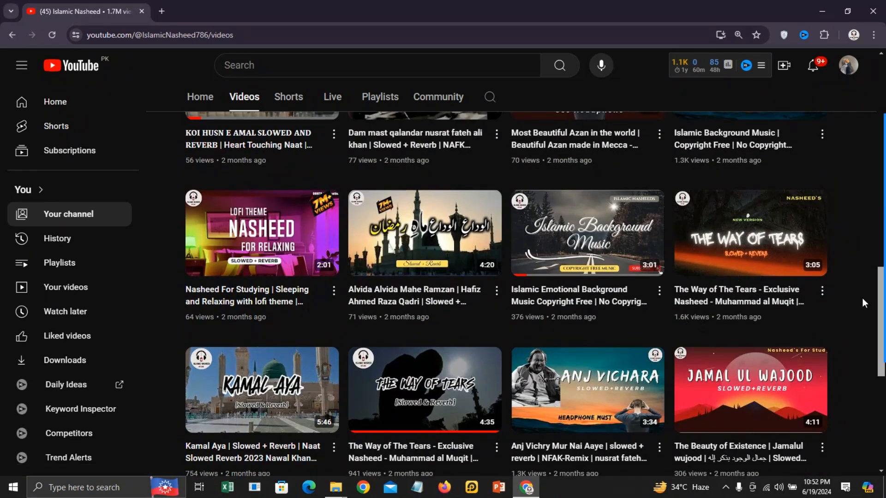
scroll(858, 298, "up", 3)
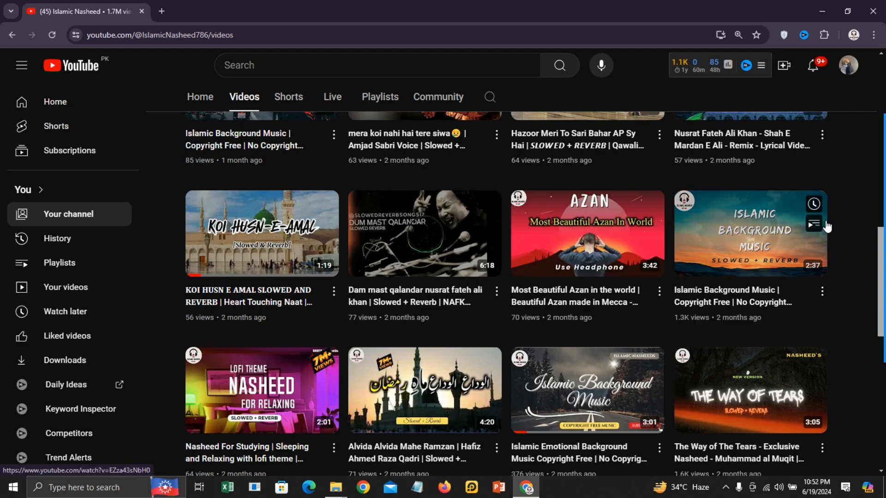
scroll(847, 221, "up", 10)
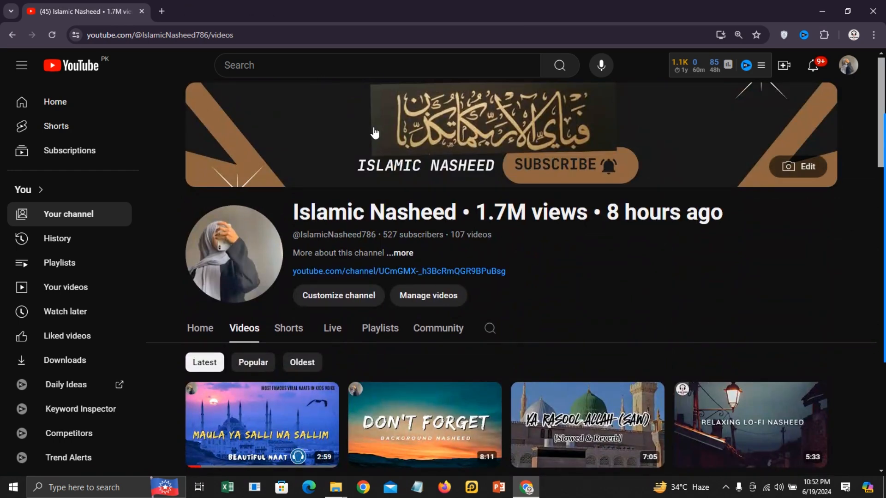
Step: Open a second Chrome window with a different profile and load the Google home page
left_click(356, 489)
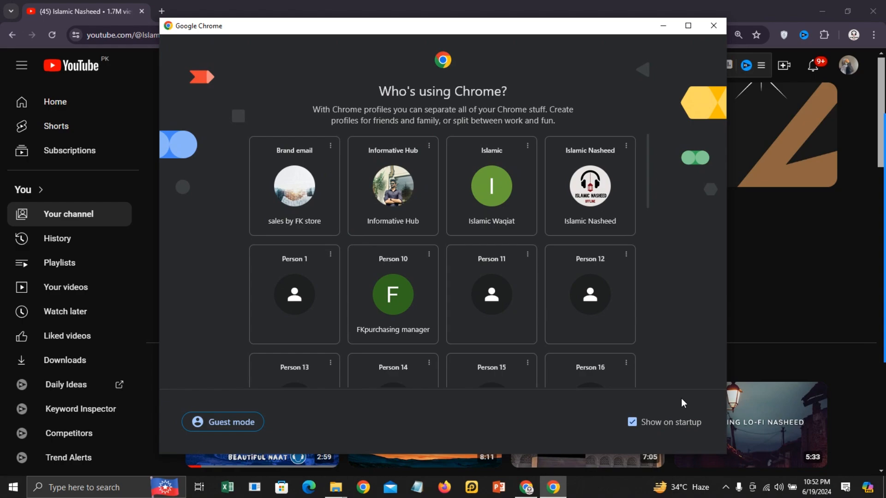
scroll(589, 332, "down", 5)
left_click(589, 333)
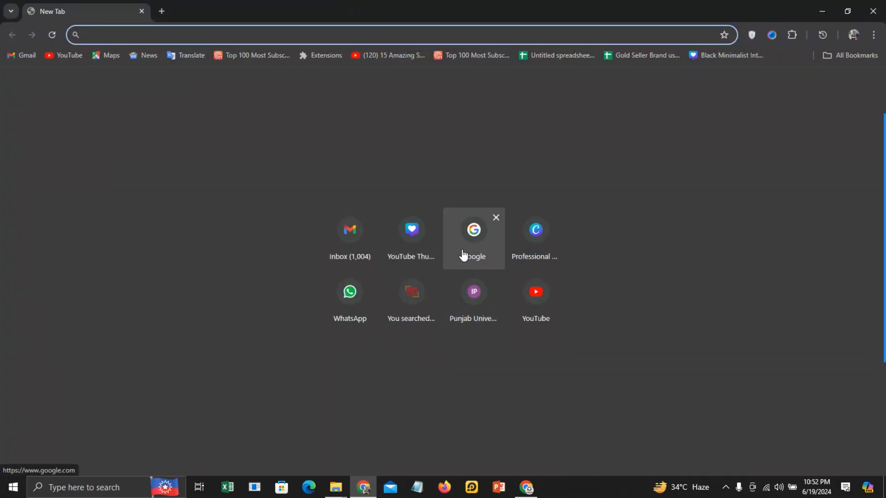
left_click(463, 255)
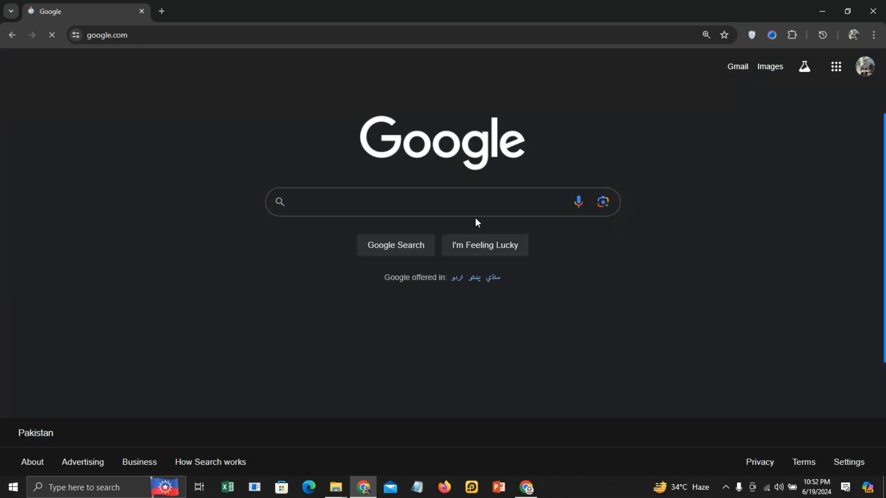
Step: Search Google for "canva", open the Canva site and check which account is signed in
left_click(467, 197)
type("c")
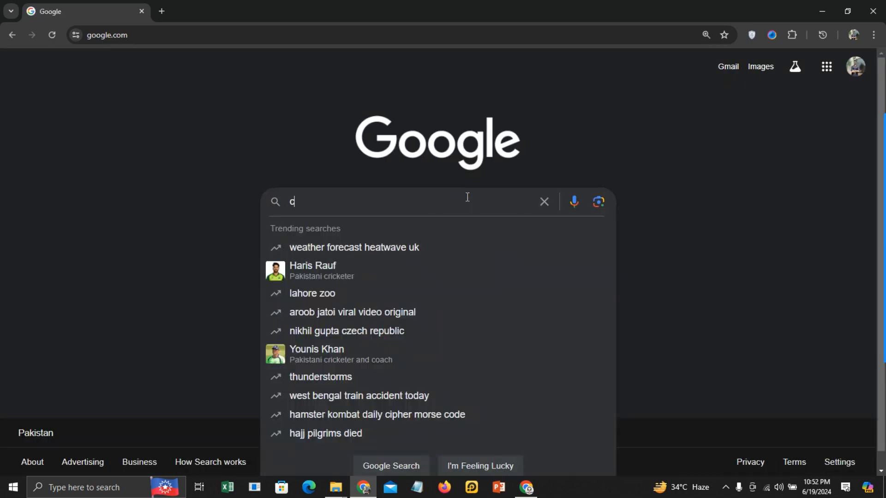
type("anva")
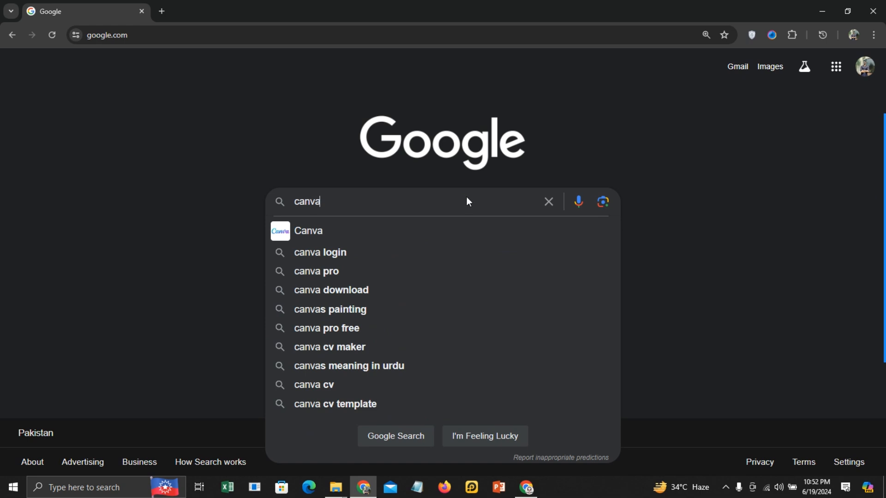
key("Return")
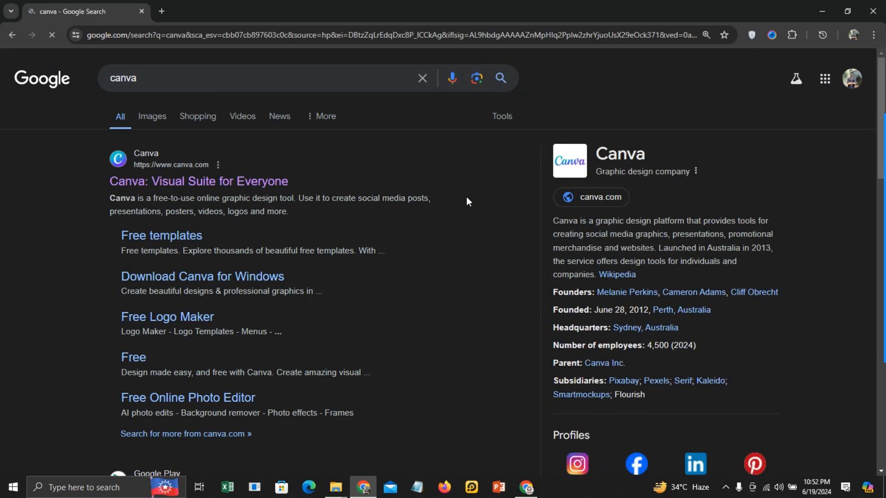
left_click(228, 182)
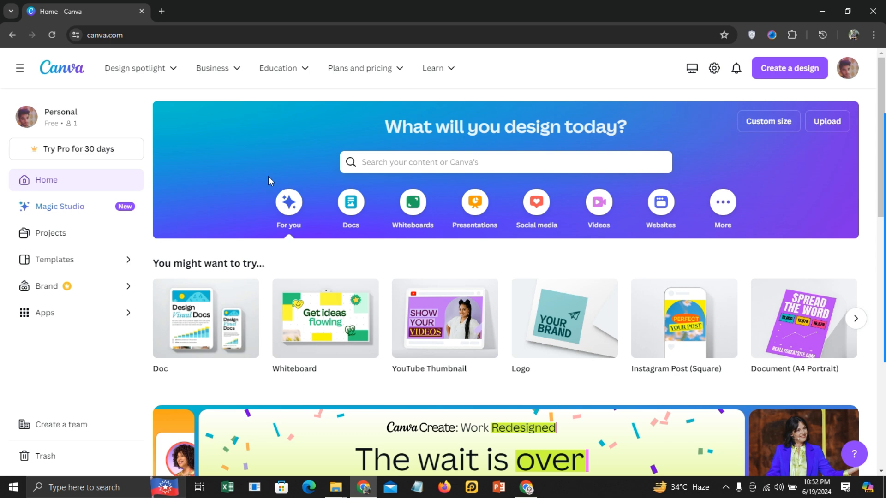
left_click(849, 79)
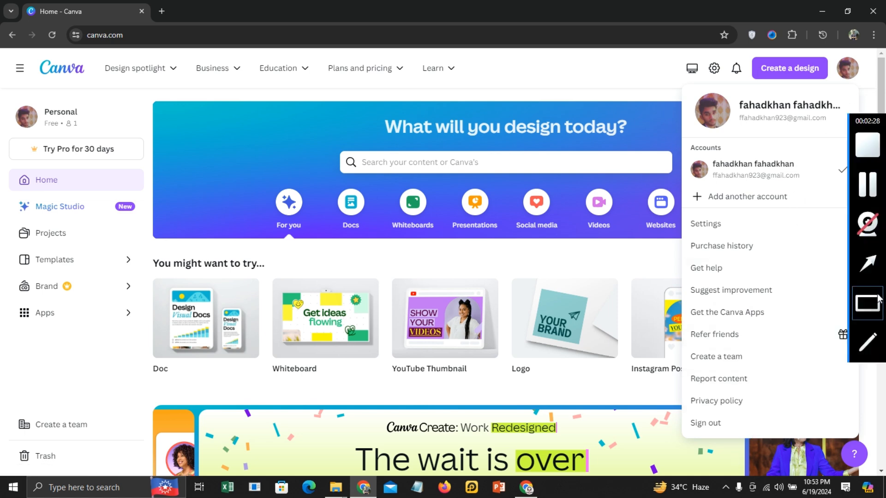
left_click(871, 103)
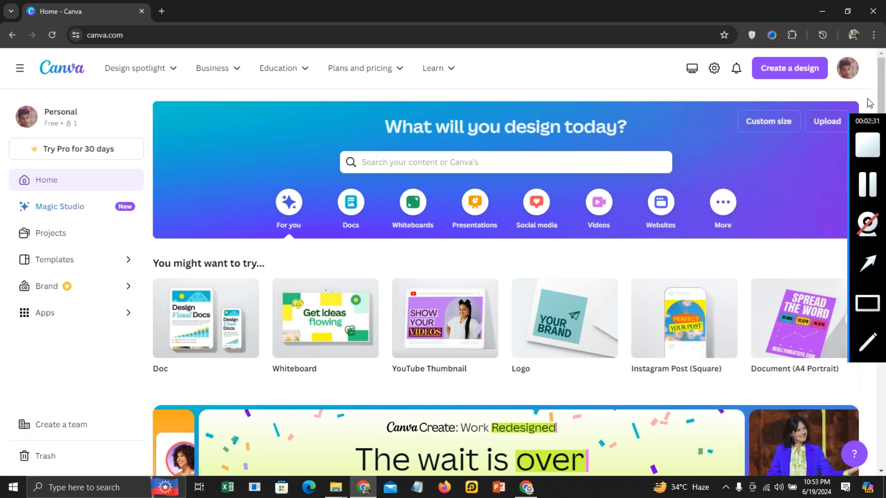
Step: Search Canva's templates for "music"
left_click(480, 161)
type("m")
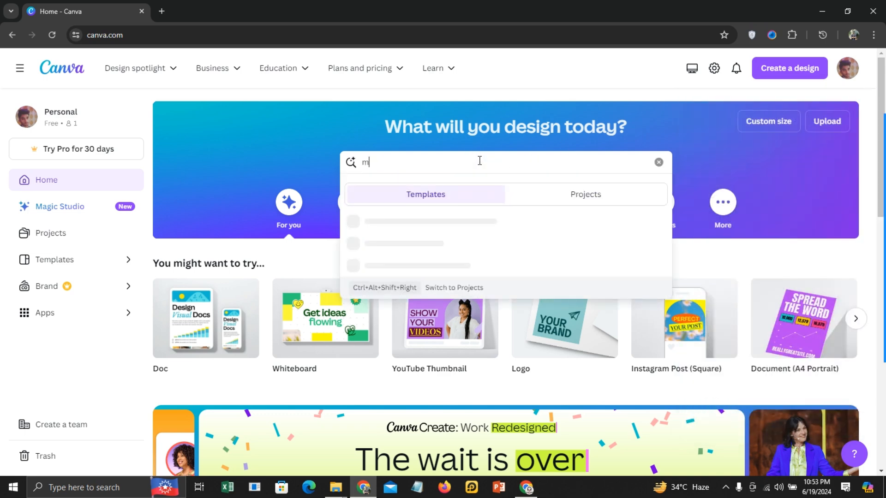
type("usic")
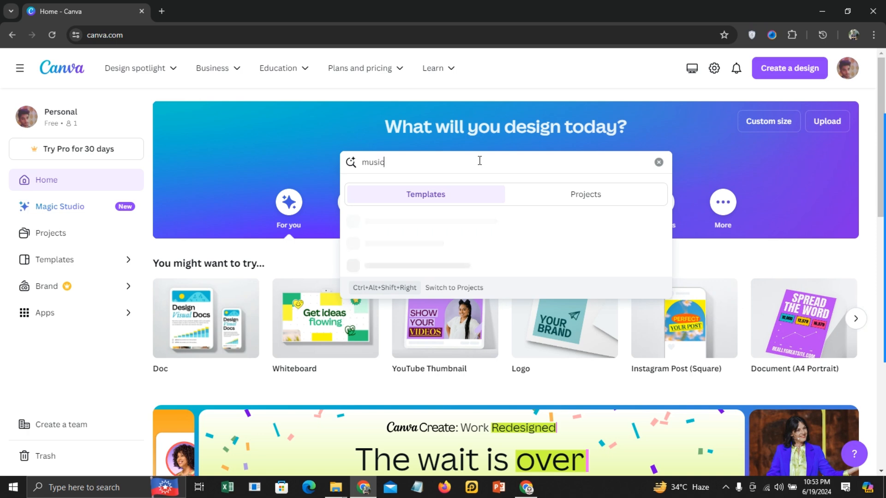
key("Return")
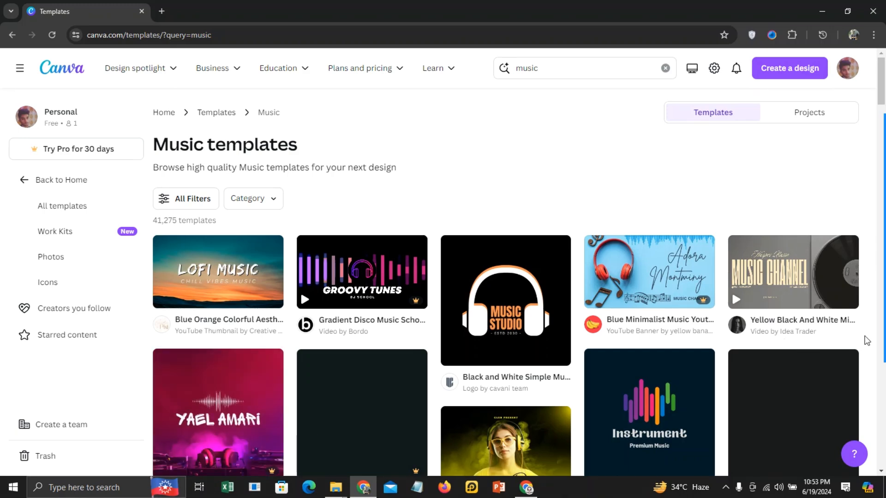
Step: Browse the music template results and examine which designs are marked as Pro
scroll(866, 341, "down", 9)
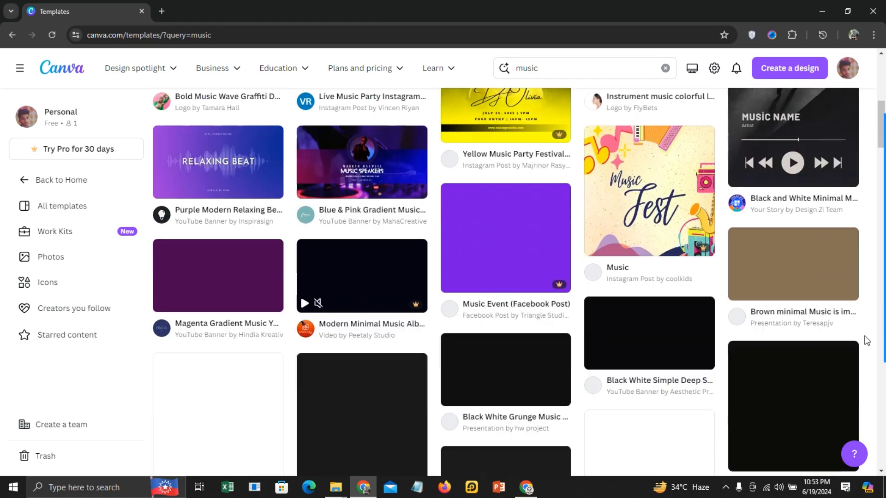
scroll(866, 340, "down", 4)
scroll(866, 341, "up", 12)
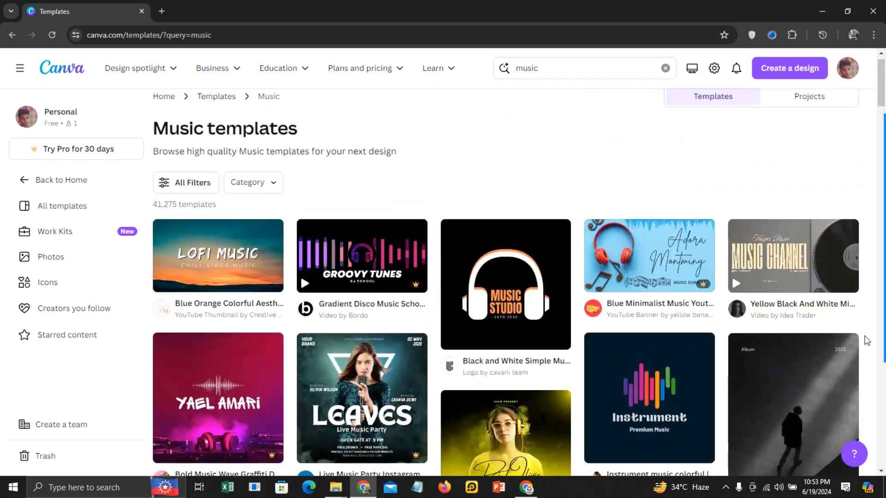
scroll(866, 341, "down", 5)
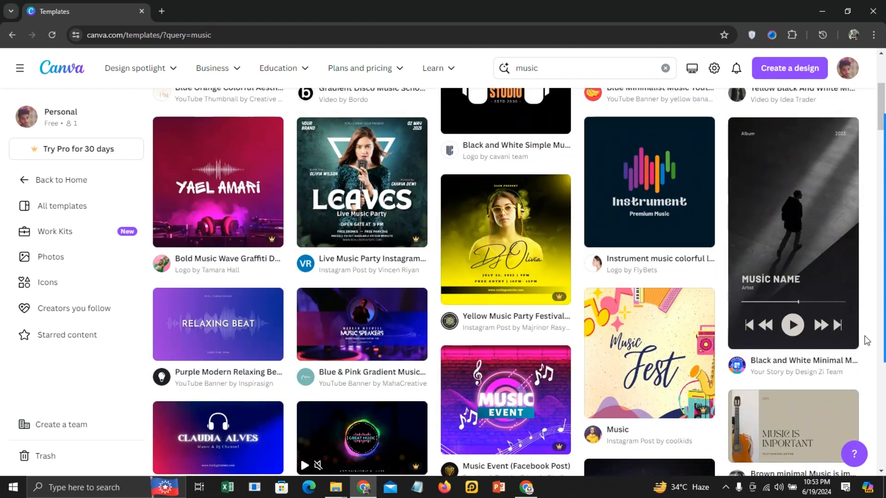
scroll(865, 341, "down", 4)
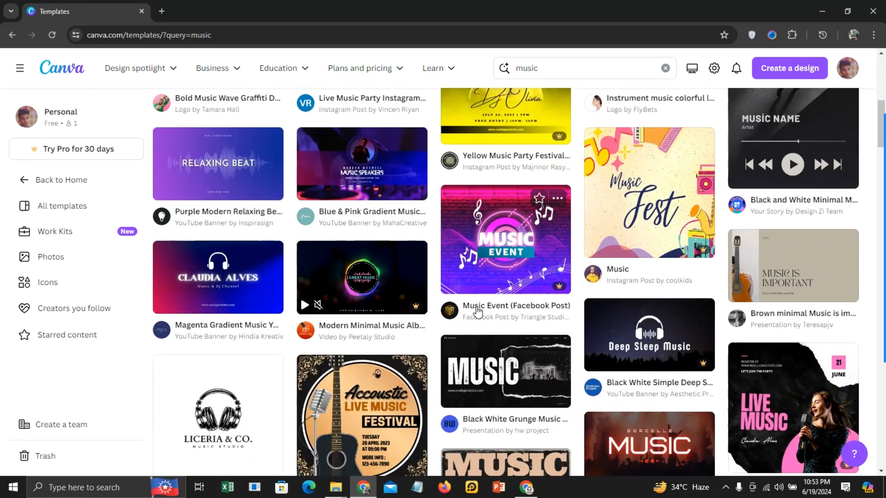
mouse_move(417, 309)
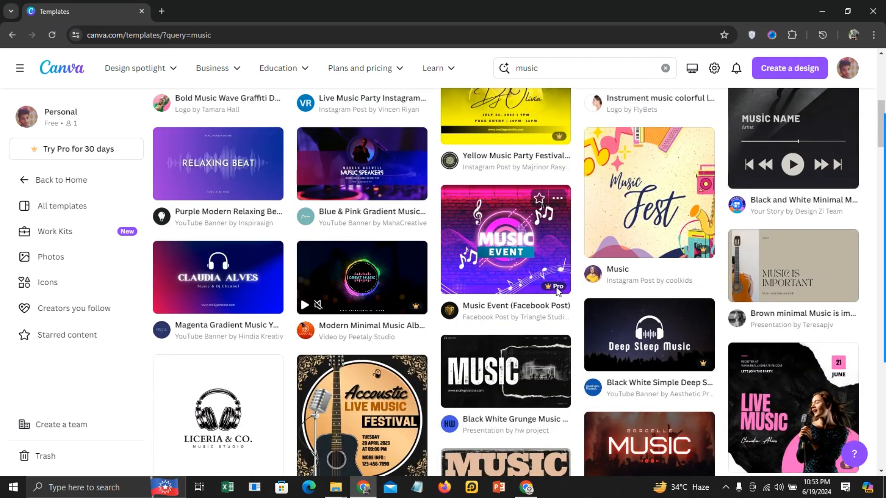
mouse_move(559, 290)
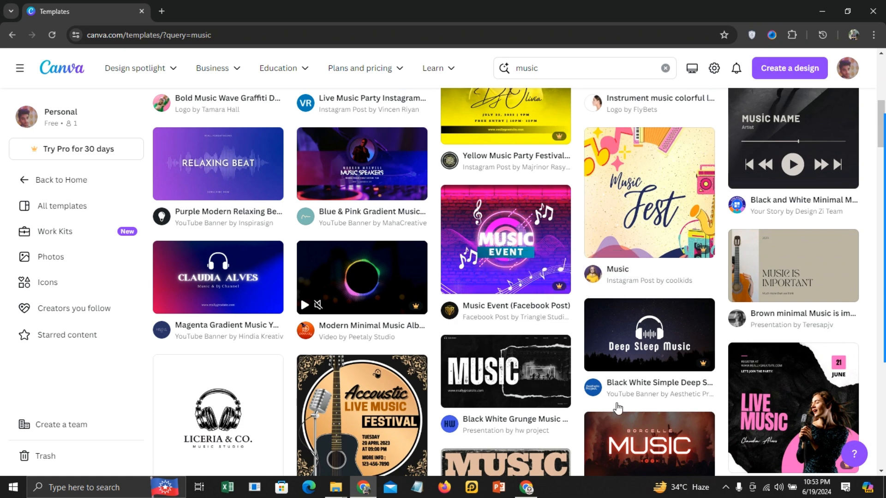
mouse_move(682, 330)
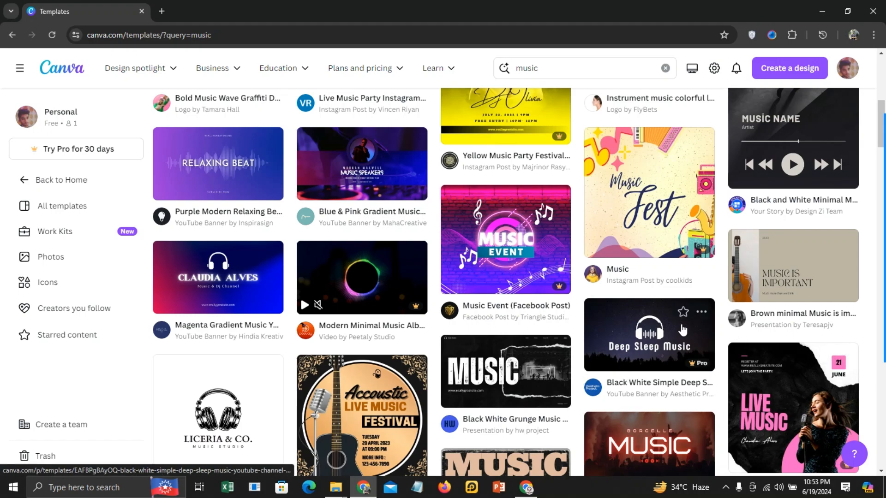
Step: Preview the Black White Simple Deep Sleep Music template, check its Pro status and close the preview
mouse_move(742, 302)
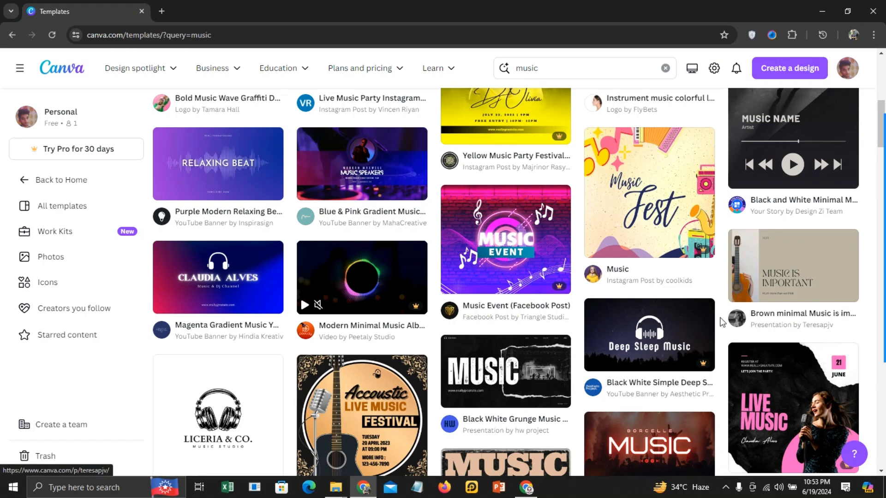
left_click(650, 327)
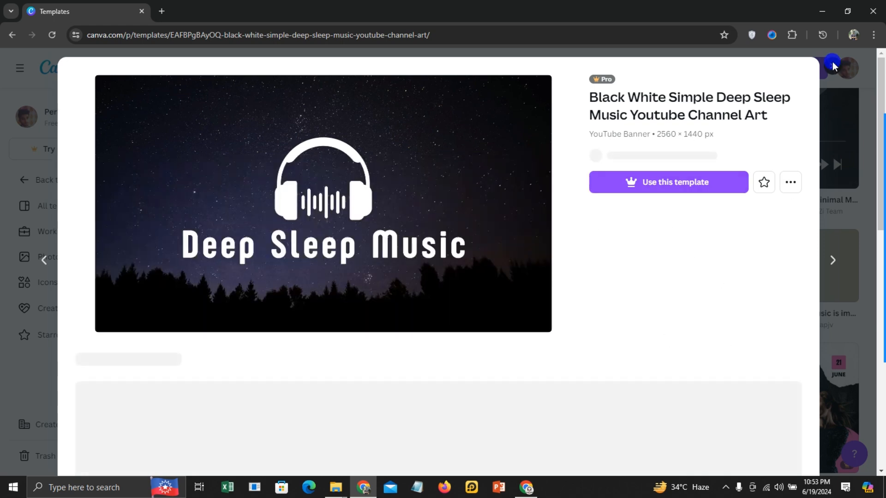
left_click(832, 62)
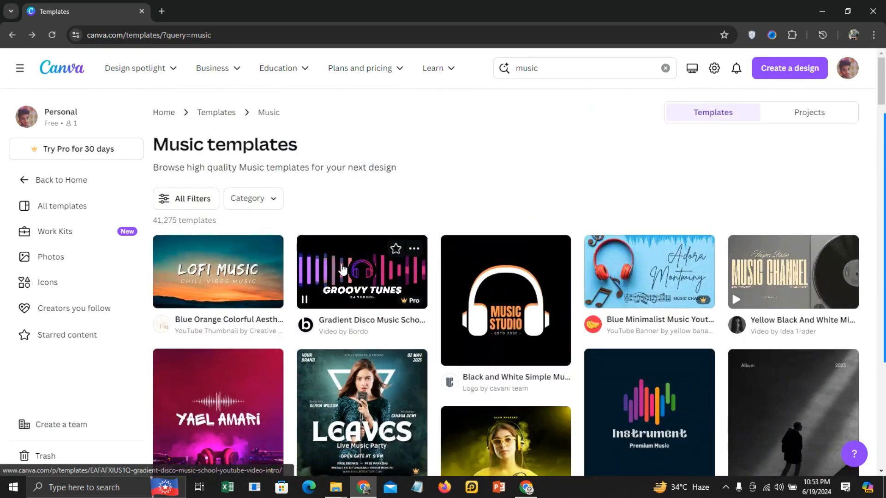
Step: Open the Blue Orange Colorful Aesthetic Minimalist Lofi Music YouTube Thumbnail template for customizing
left_click(183, 268)
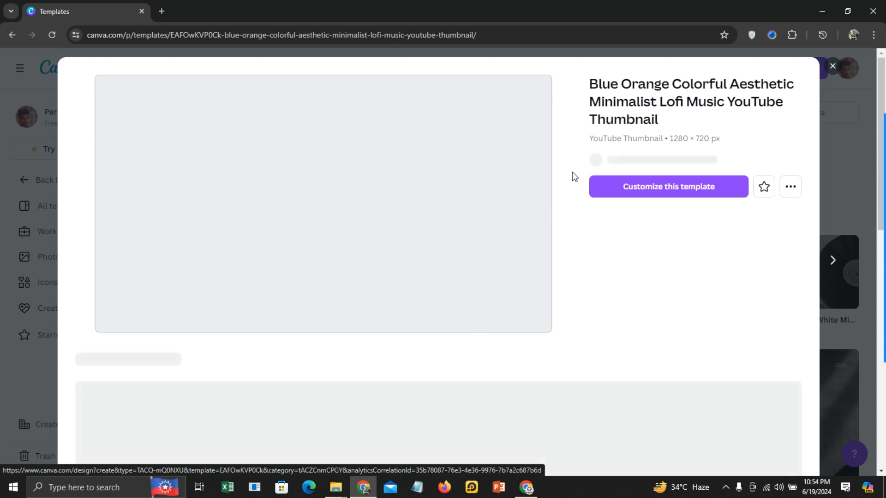
left_click(634, 192)
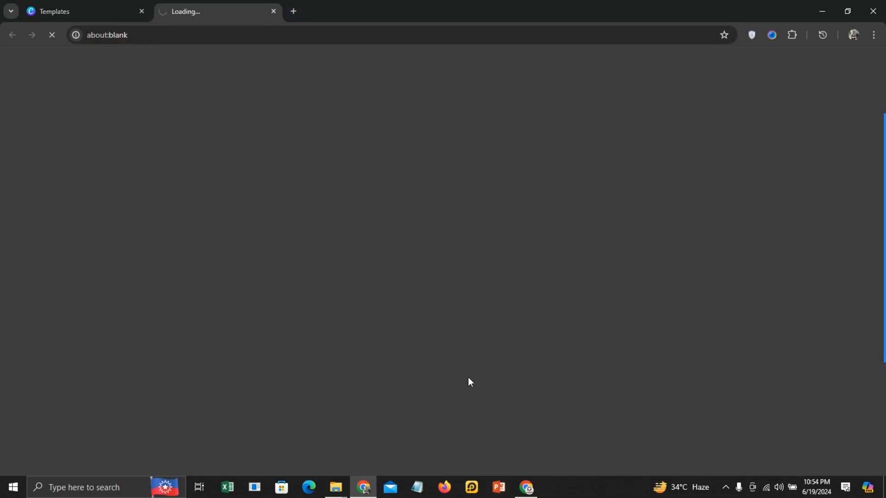
Step: Switch to the nasheed YouTube channel, examine the thumbnail designs of its older videos, and return to the Canva design
key("alt+Tab")
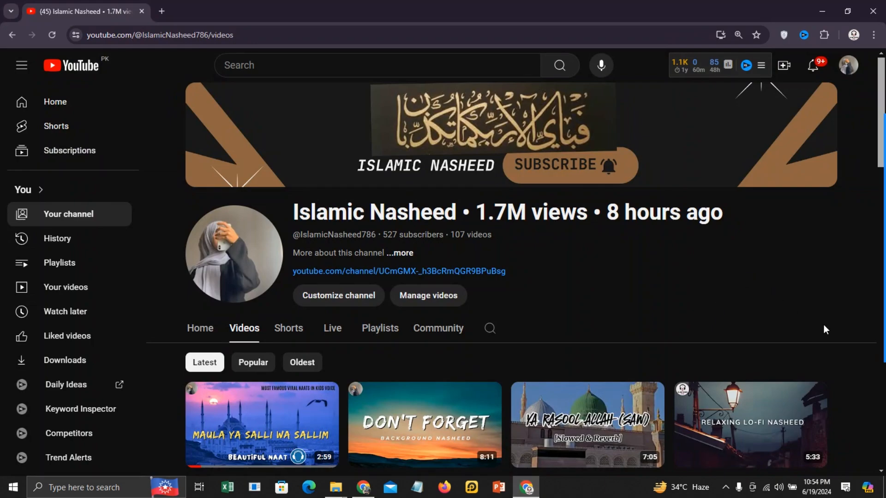
scroll(824, 324, "down", 8)
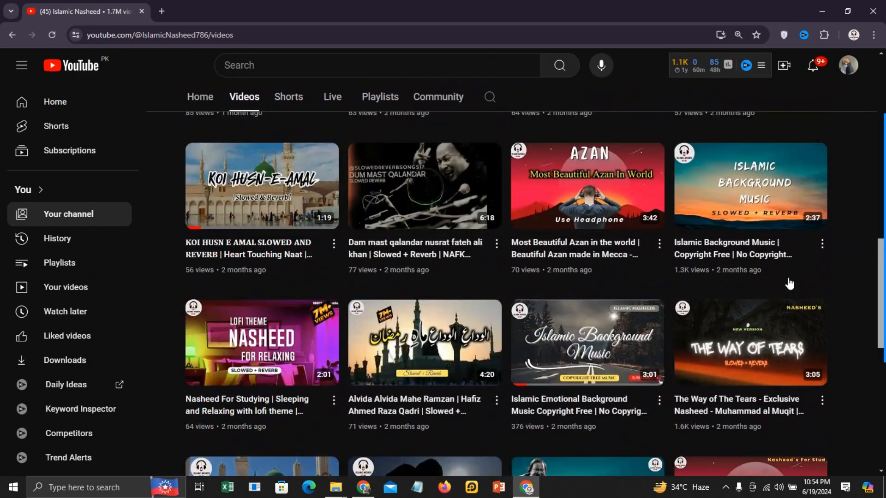
left_click_drag(846, 301, 858, 295)
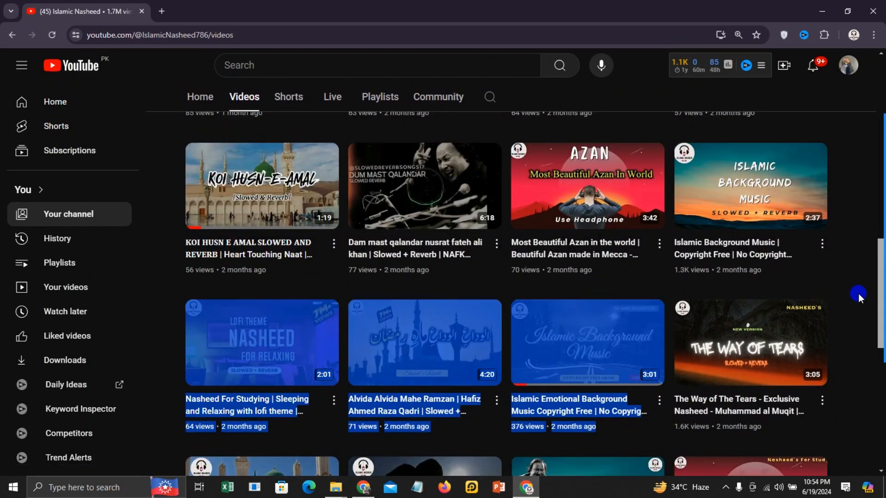
left_click(858, 293)
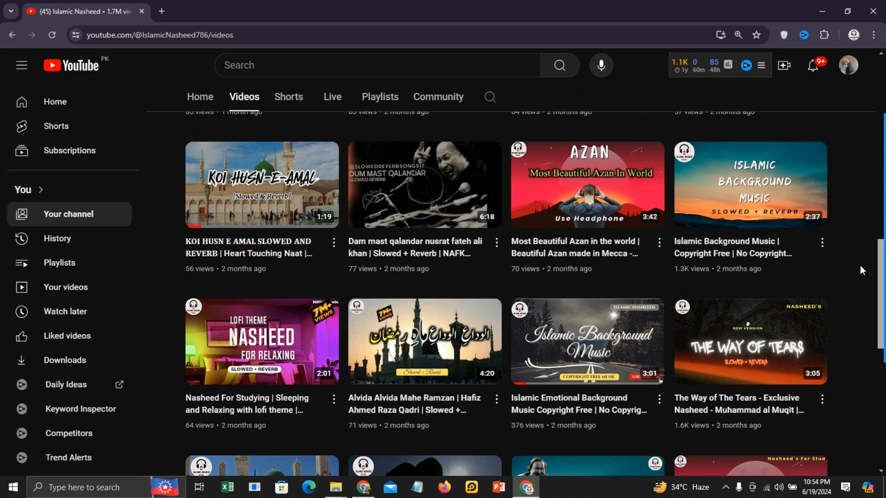
scroll(860, 266, "down", 5)
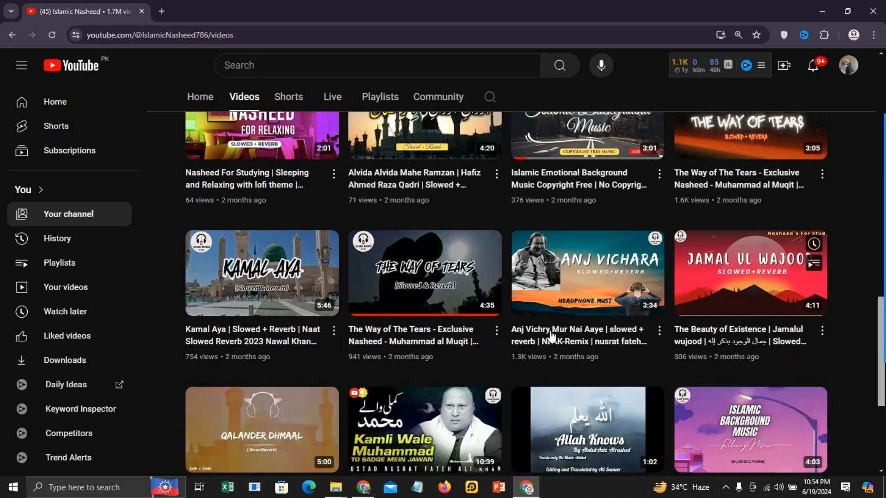
mouse_move(644, 273)
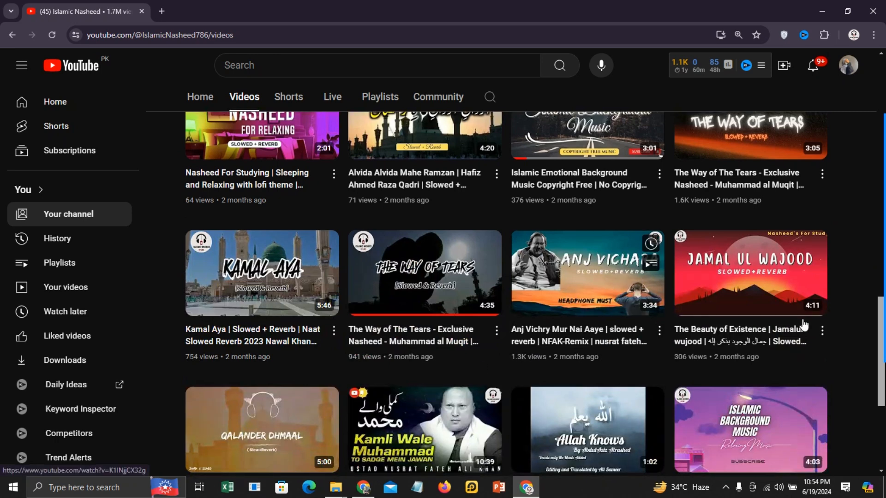
left_click(361, 491)
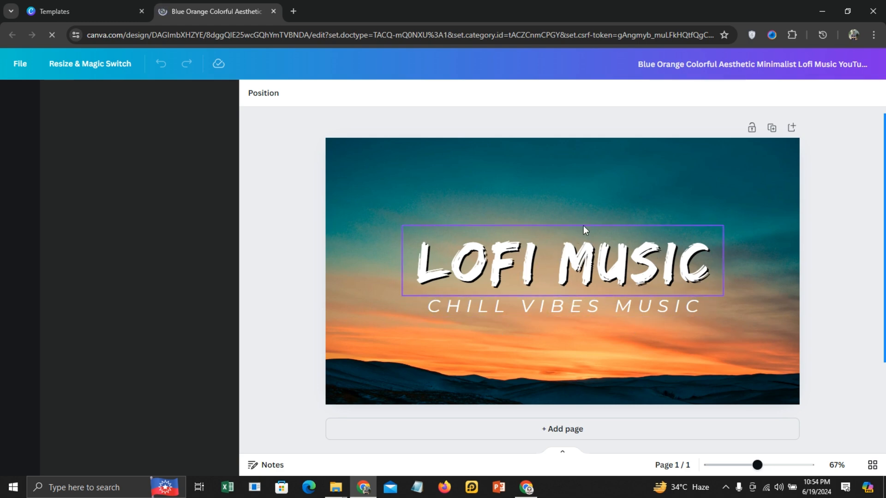
Step: Replace the LOFI MUSIC headline on the thumbnail with BEWAFA
double_click(547, 265)
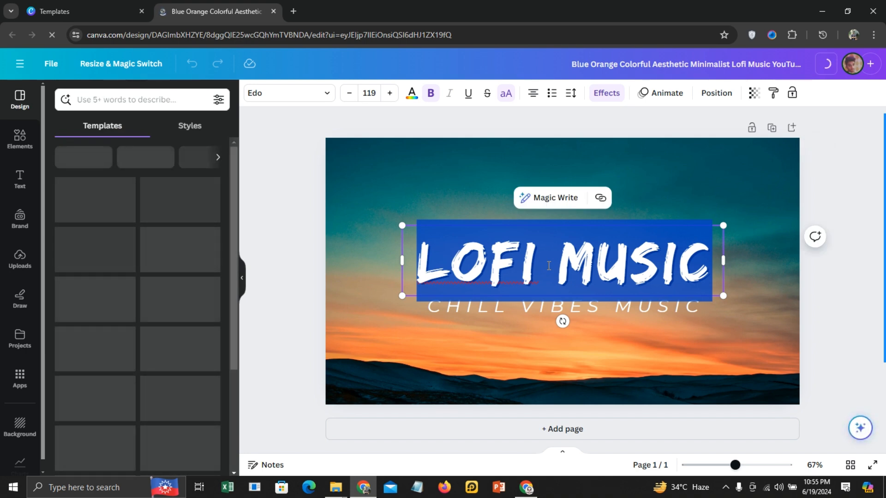
type("B")
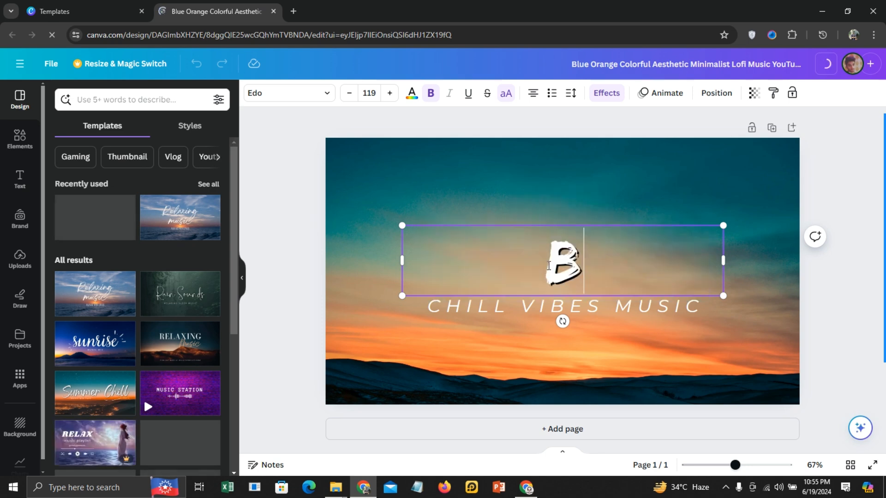
type("EWAFA")
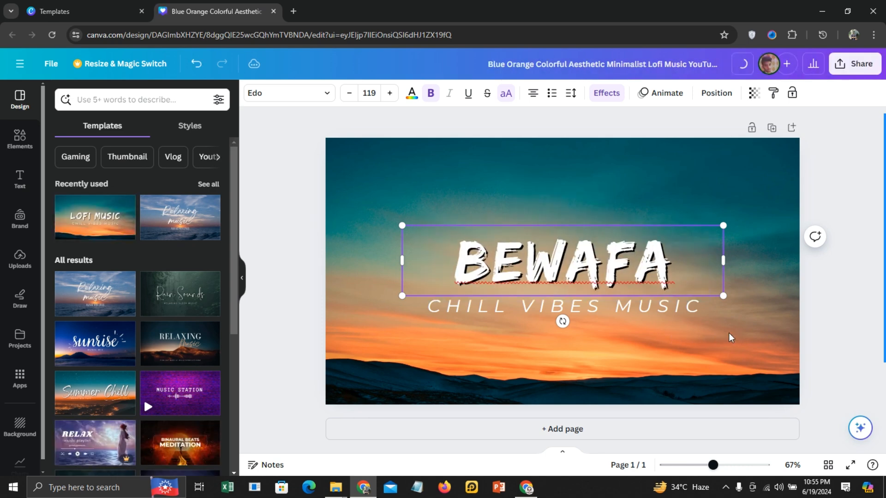
left_click(761, 325)
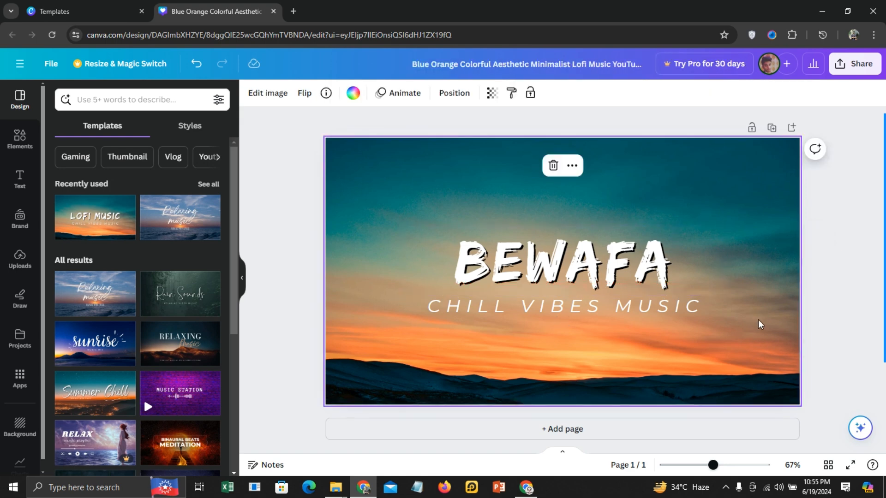
Step: Replace the CHILL VIBES MUSIC subtitle under the headline with the singer's name, IMRAN KHAN
left_click(633, 305)
double_click(633, 305)
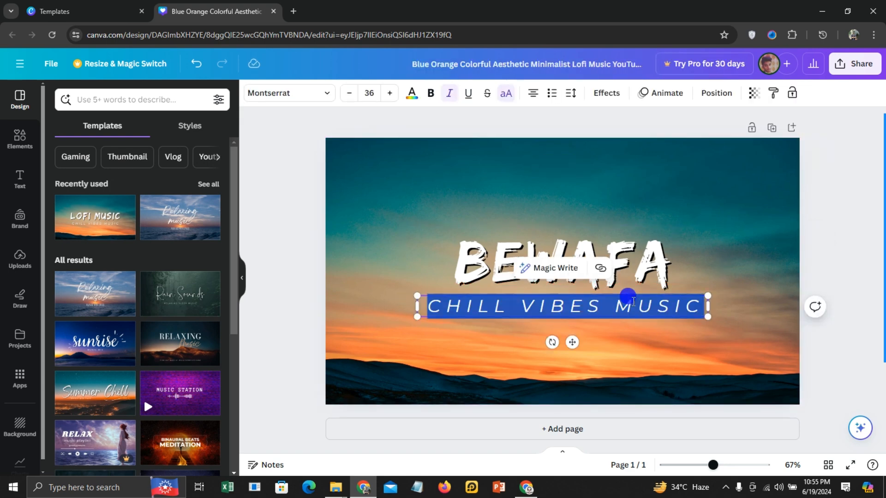
type("IMRAN")
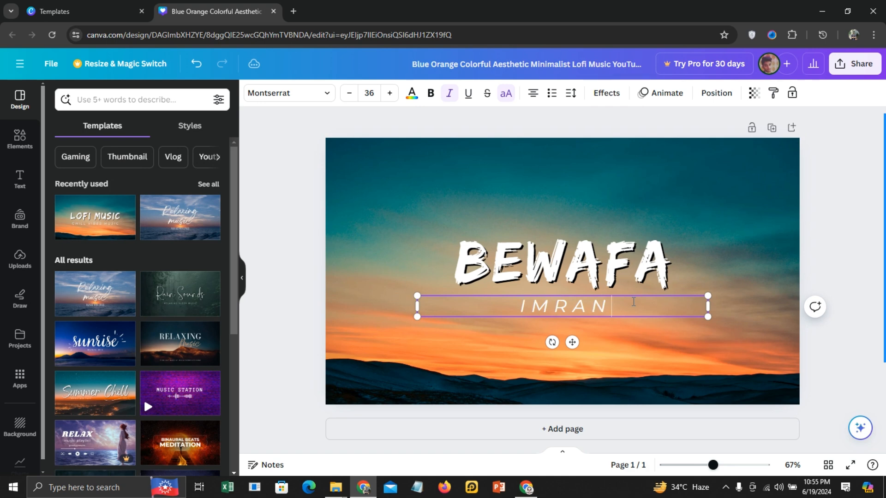
type(" KHAN")
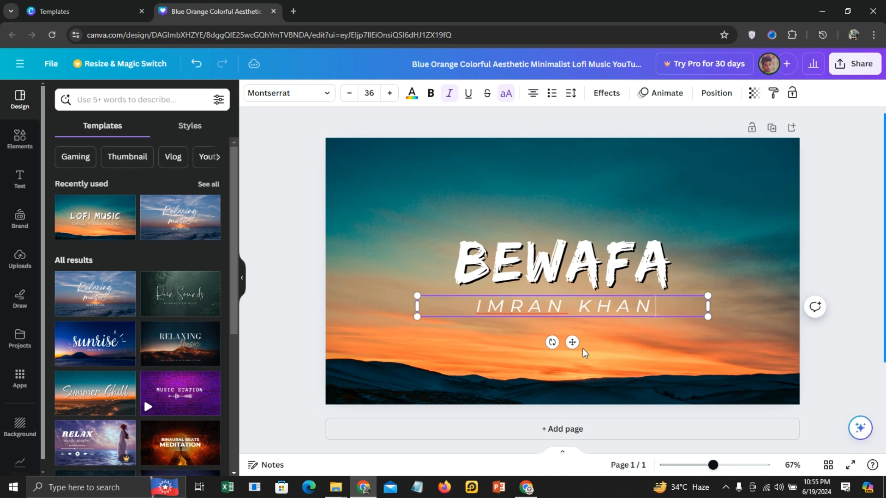
left_click(740, 344)
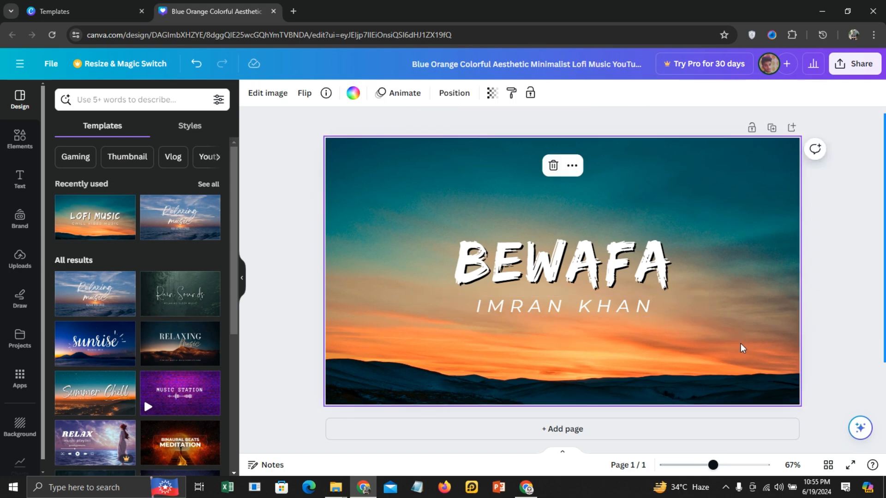
Step: Duplicate the subtitle text and place the copy centred below it, just above the dark hills
left_click(618, 305)
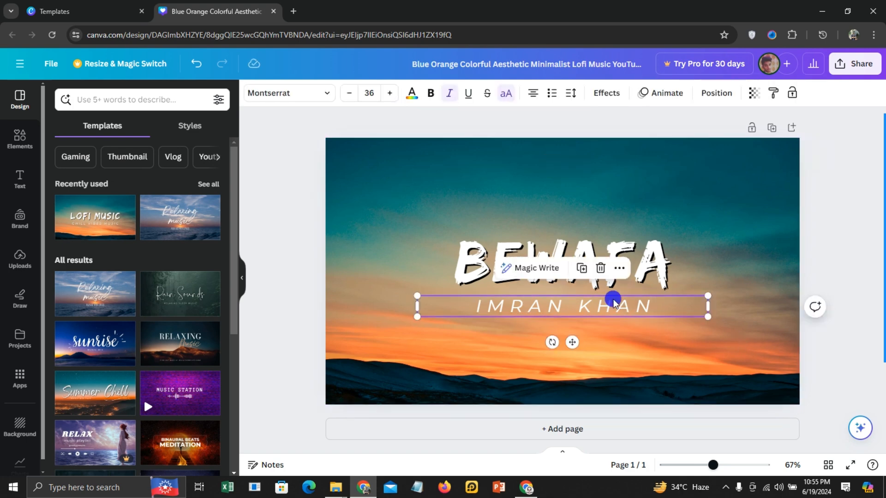
left_click(582, 268)
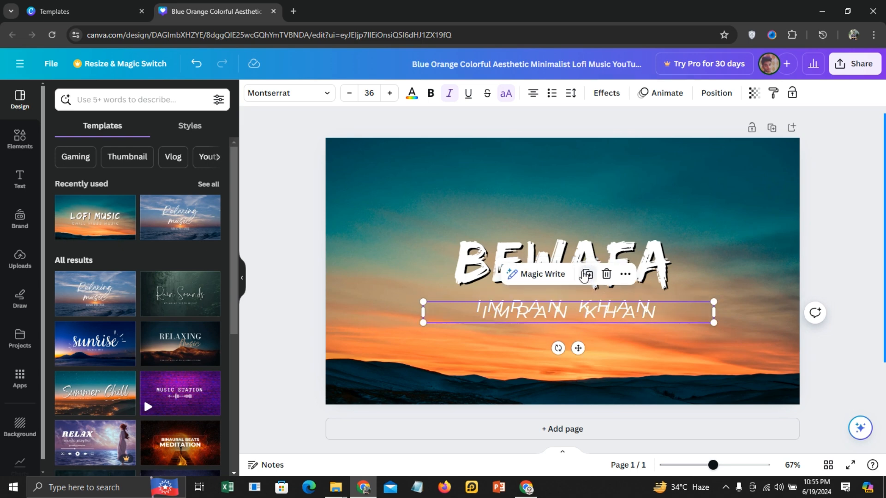
left_click(552, 318)
left_click_drag(552, 319, 555, 366)
Step: Replace the text of the duplicated subtitle with SLOWED + REVERB
left_click(552, 358)
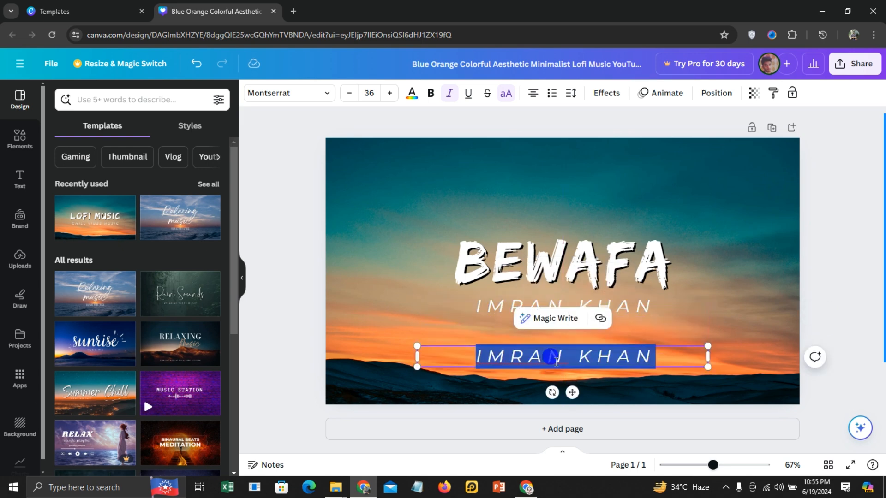
type("S")
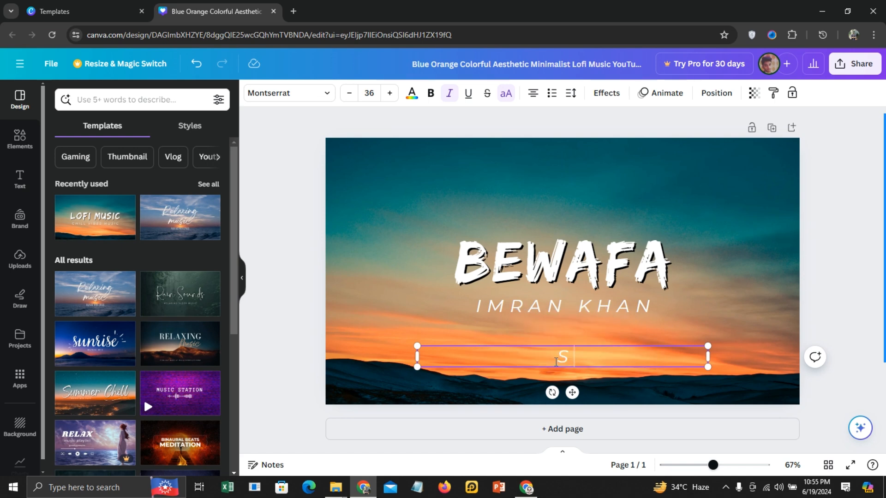
type("LOWED")
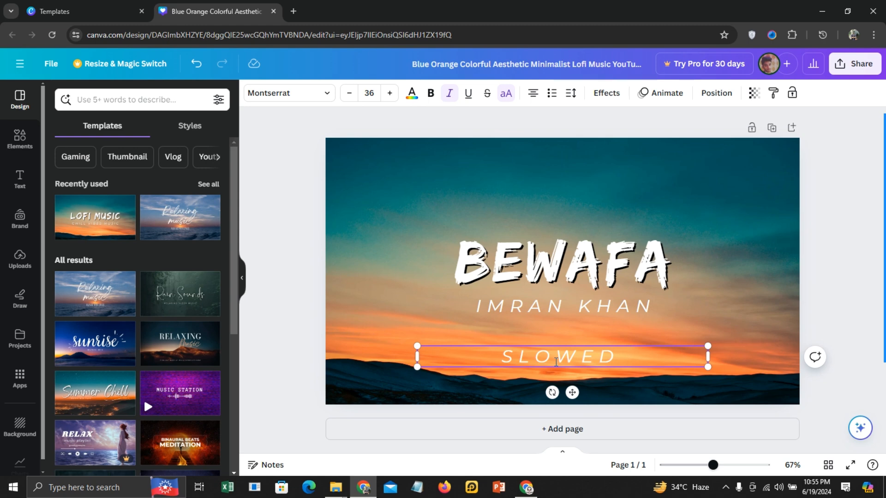
type(" + RE")
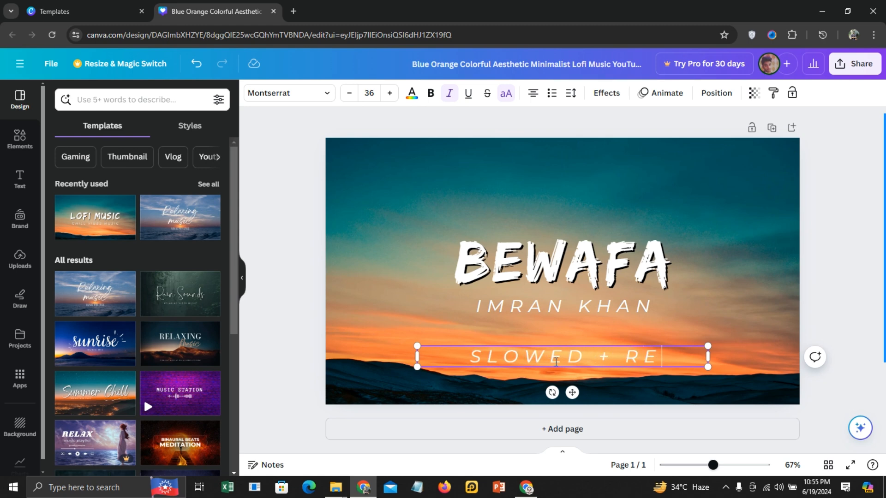
type("VER")
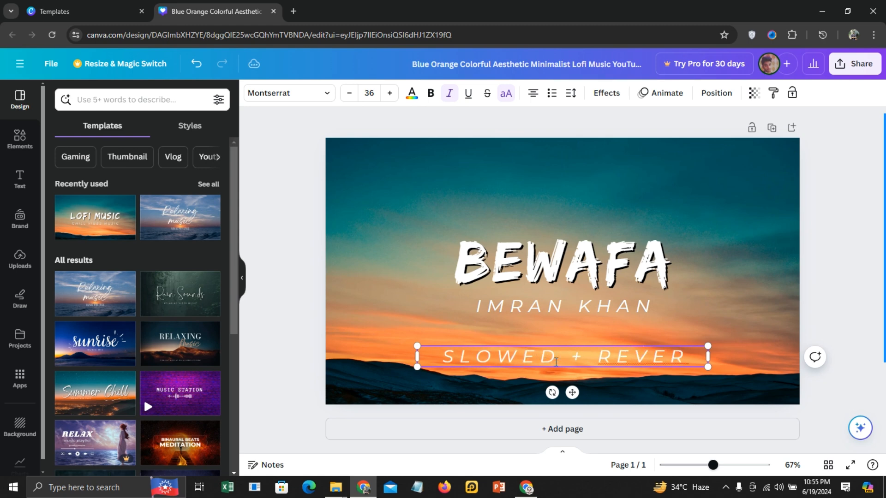
type("B")
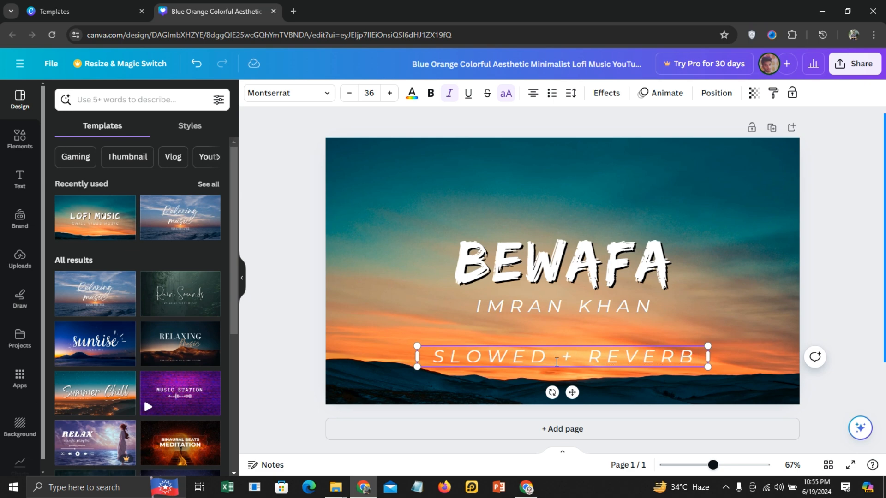
Step: Make the SLOWED + REVERB text bold and deselect it
triple_click(559, 356)
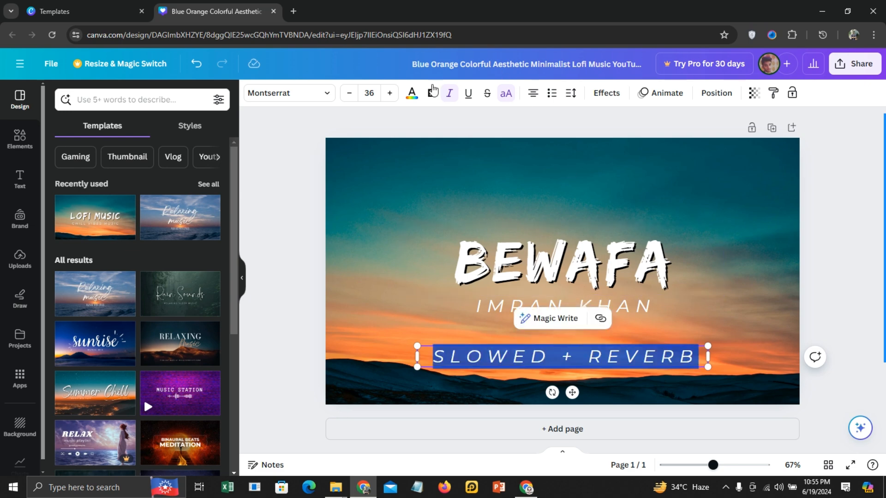
left_click(431, 92)
left_click(745, 330)
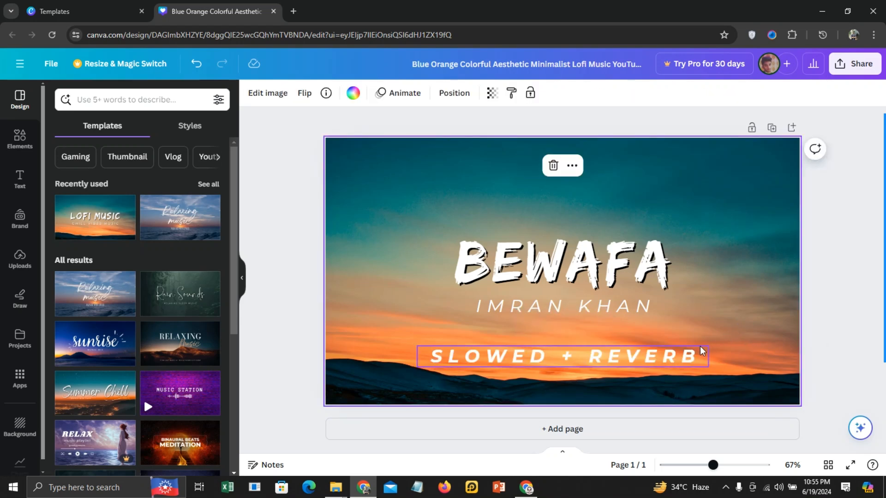
left_click(823, 310)
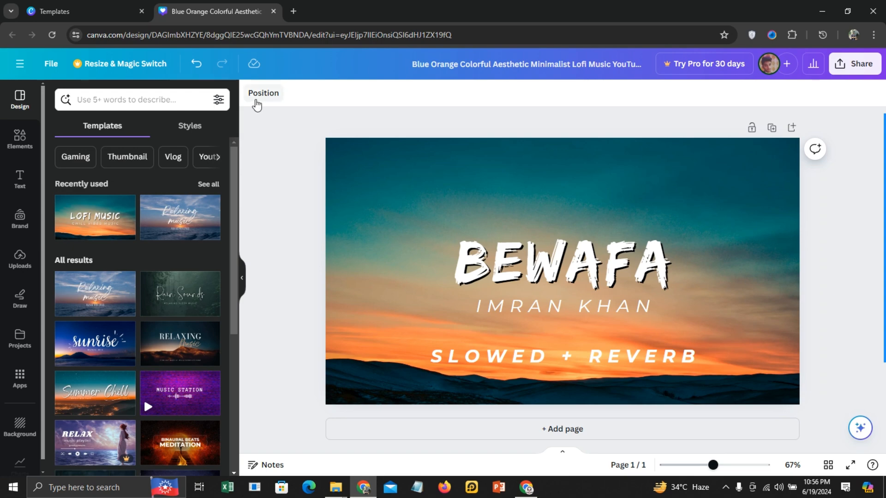
Step: Close the Lofi Music template preview in the templates tab, return to the thumbnail design and browse its suggested templates
left_click(83, 11)
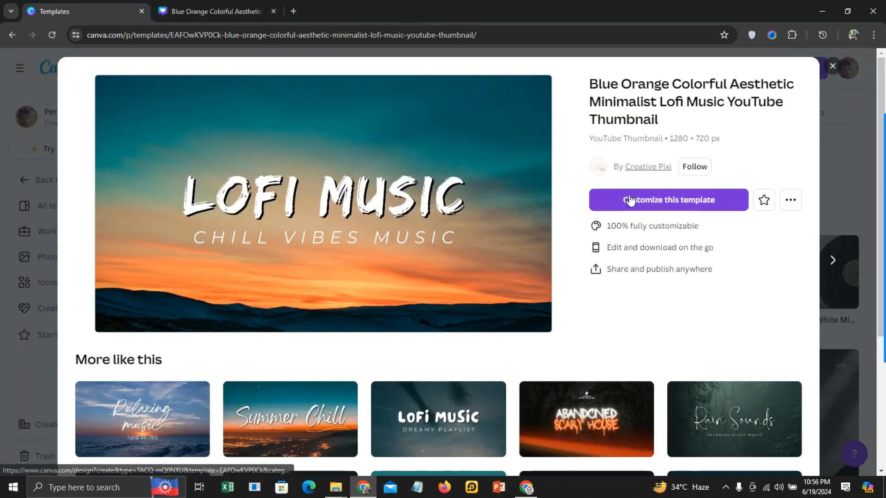
left_click(833, 68)
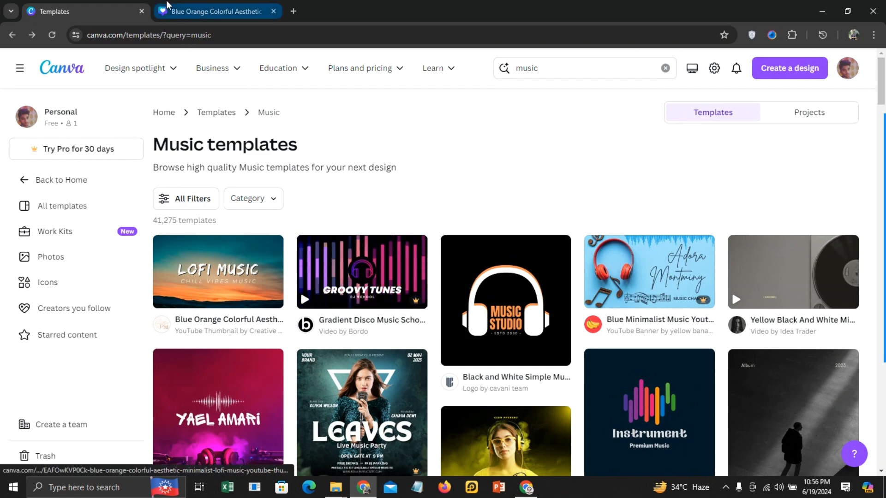
left_click(181, 4)
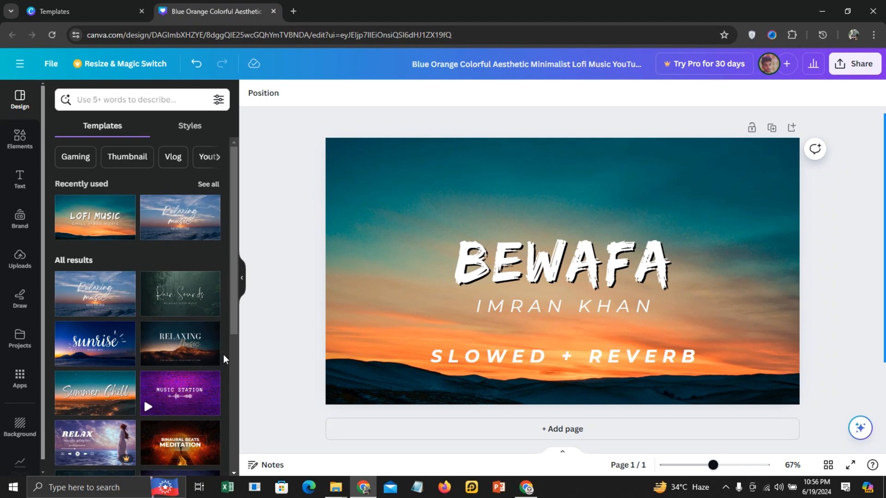
scroll(223, 354, "down", 3)
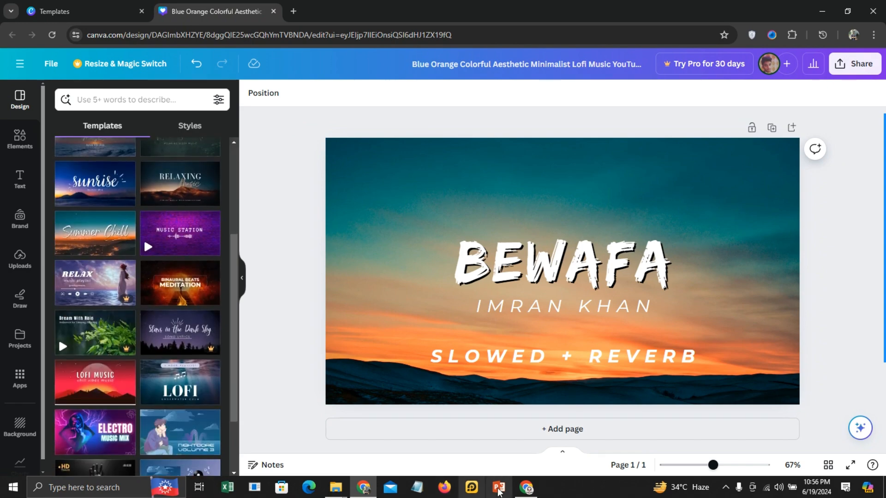
Step: Switch to the YouTube window and search for slowed and reverb nasheed
left_click(527, 490)
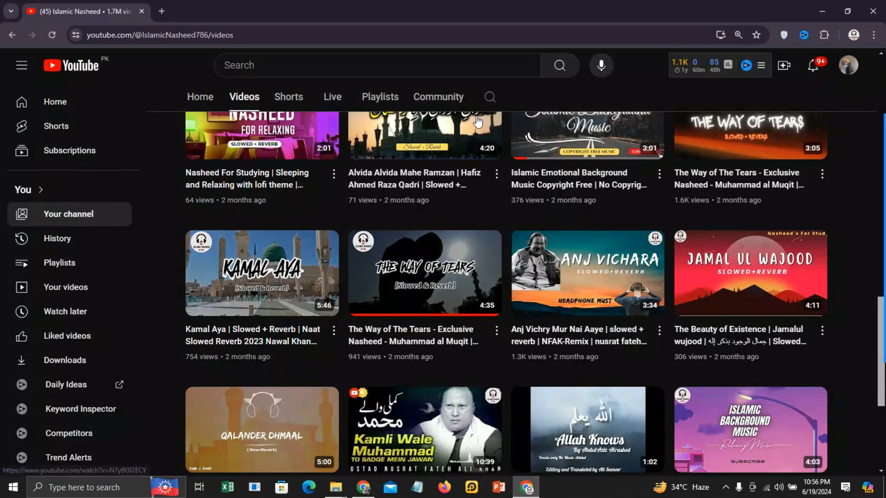
left_click(463, 60)
type("s")
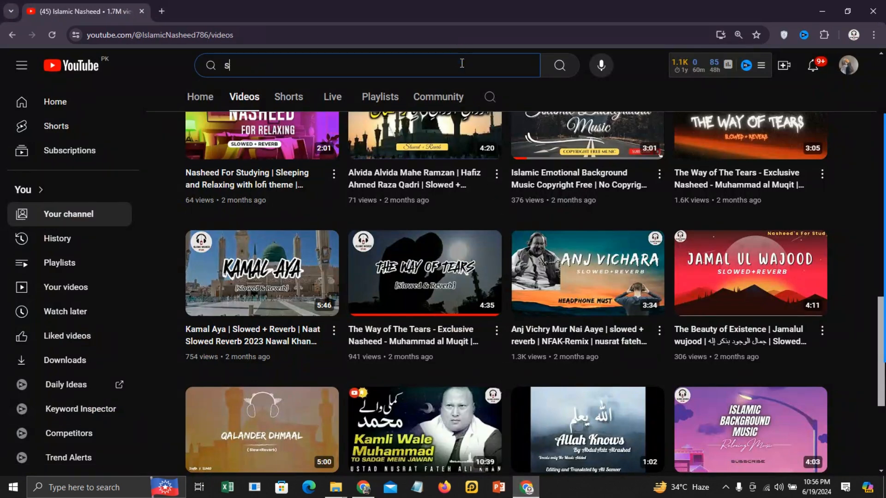
type("lowed")
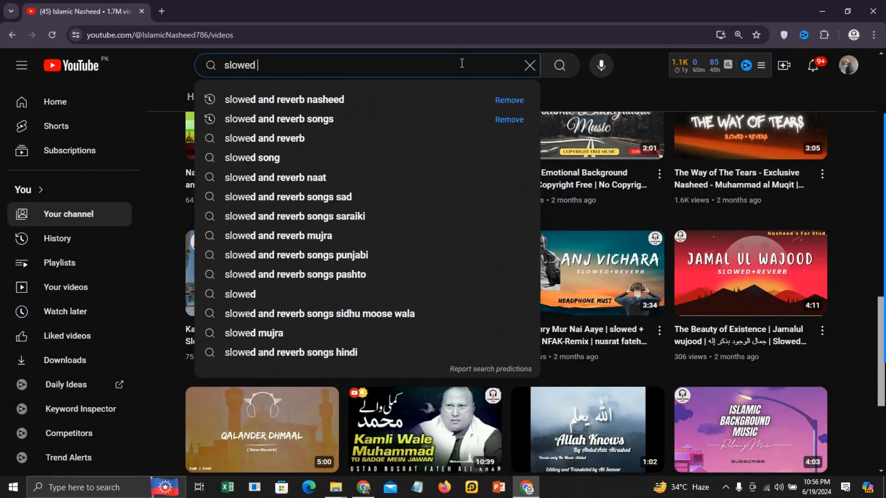
key("Down")
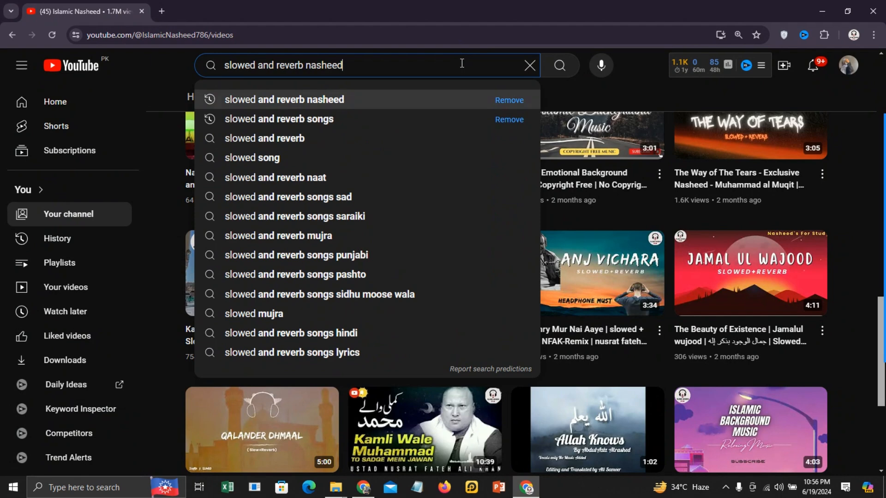
key("Return")
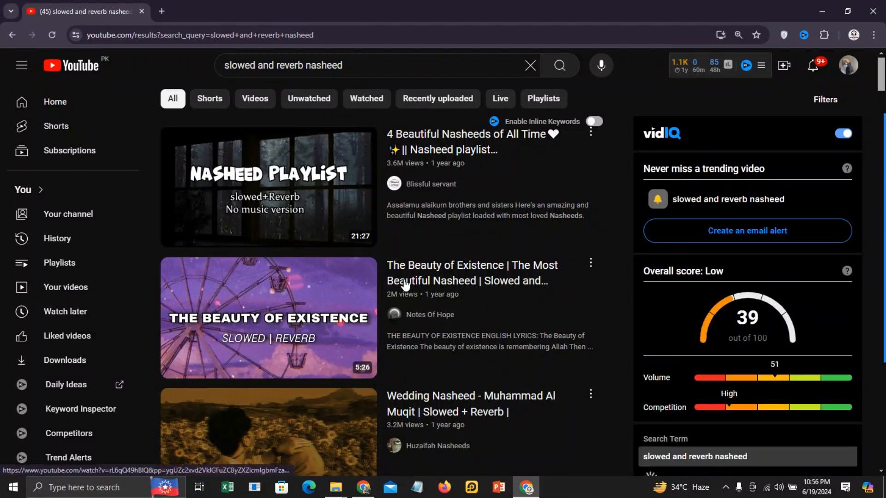
Step: Browse the YouTube search results and examine the thumbnail designs of the slowed and reverb nasheed videos
scroll(463, 366, "down", 10)
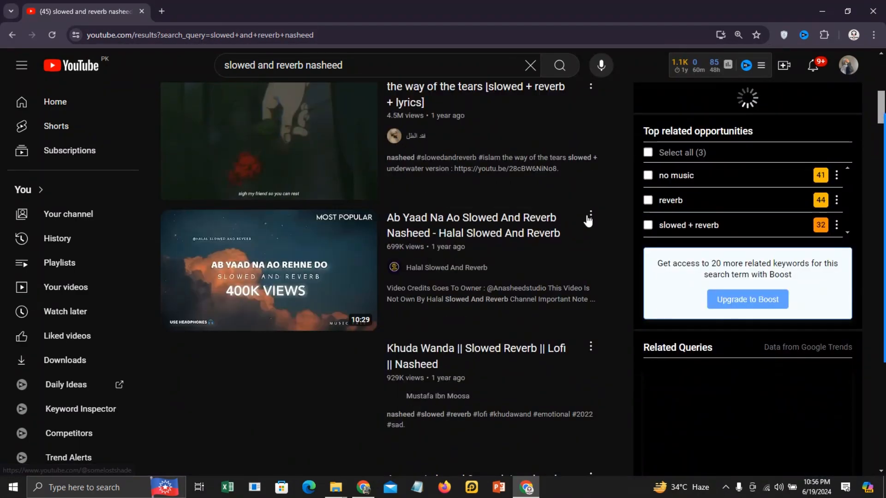
scroll(547, 360, "down", 5)
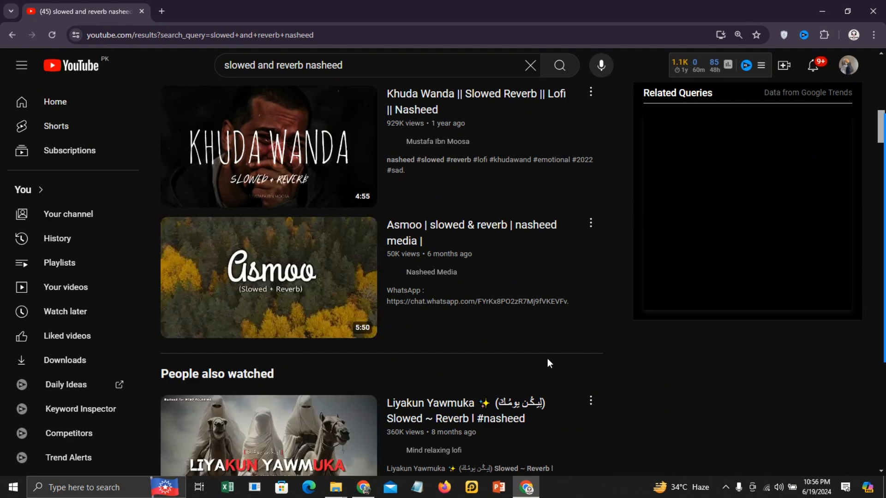
scroll(681, 395, "down", 6)
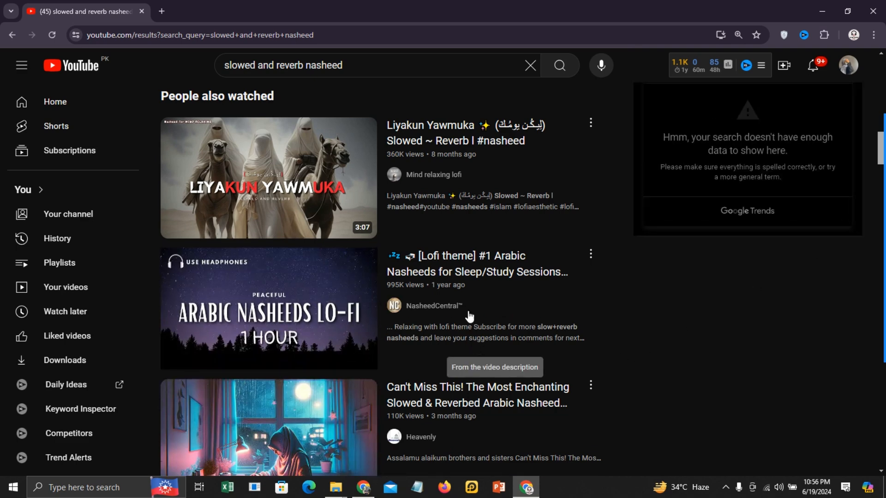
mouse_move(403, 291)
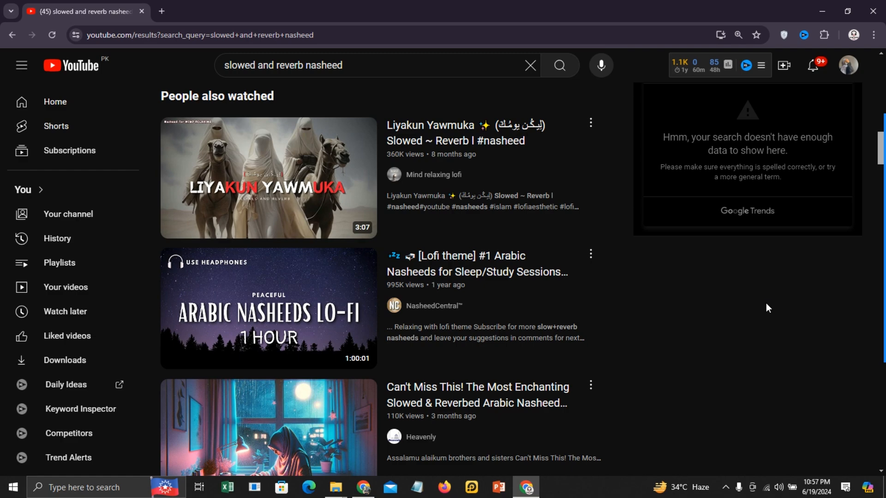
scroll(538, 380, "down", 5)
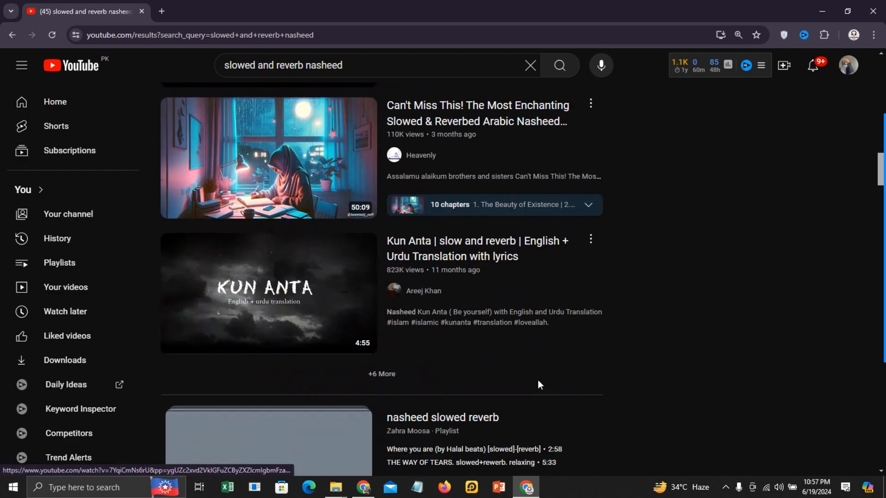
scroll(666, 358, "down", 9)
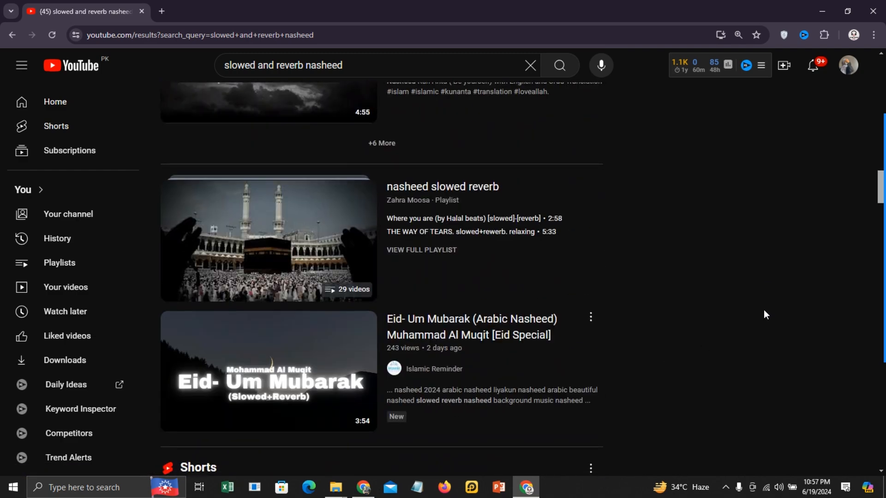
scroll(763, 309, "down", 11)
scroll(763, 307, "up", 4)
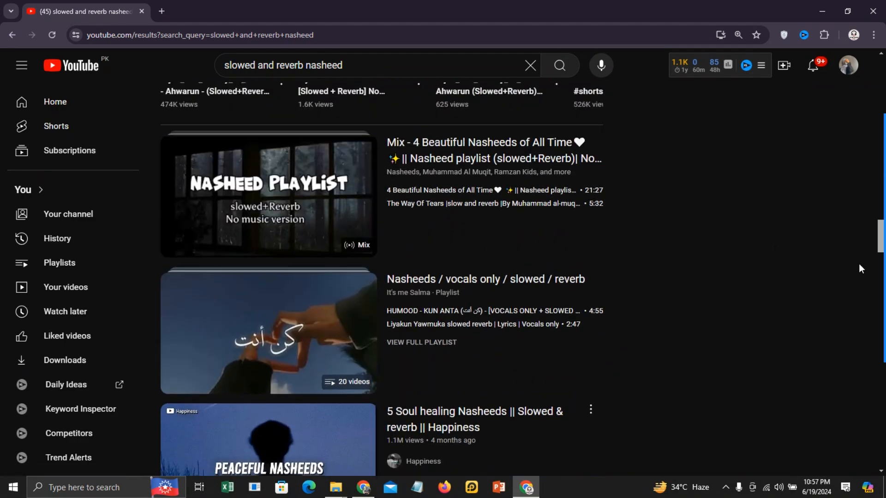
scroll(859, 268, "down", 5)
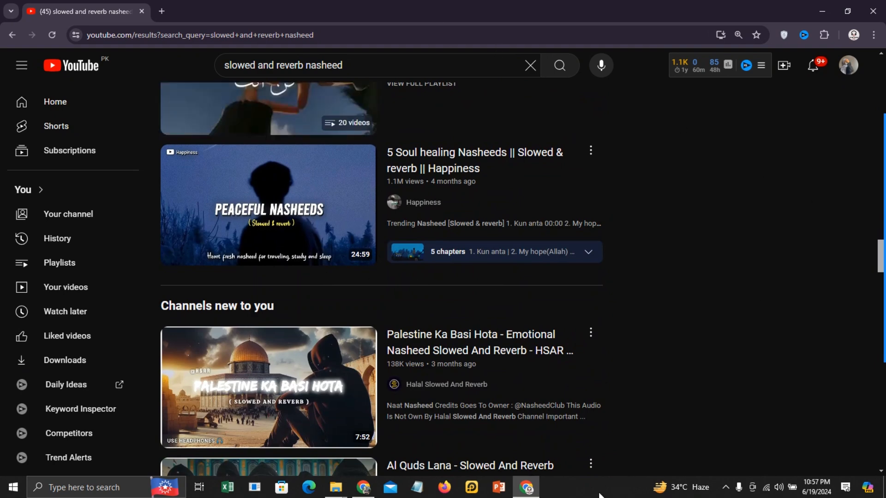
Step: Return to the Canva design and replace the current page with the sunrise template, Simple Photocentric Music Mix YouTube Thumbnail
left_click(364, 490)
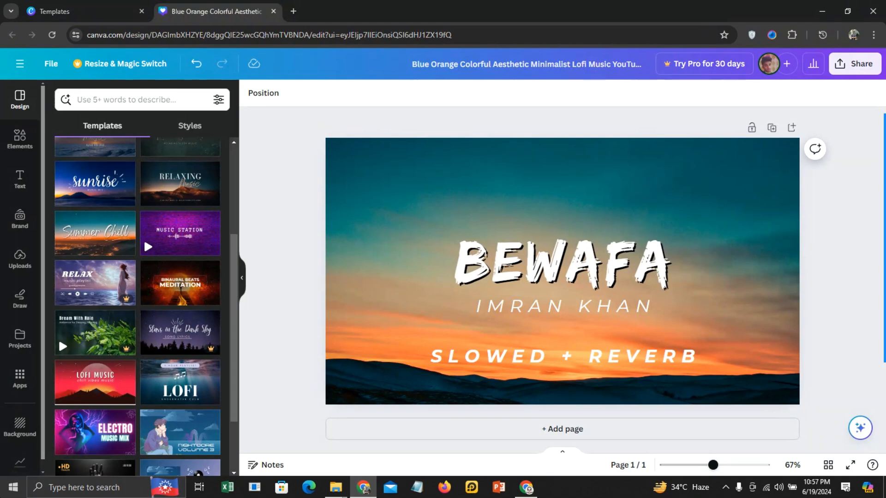
left_click(86, 248)
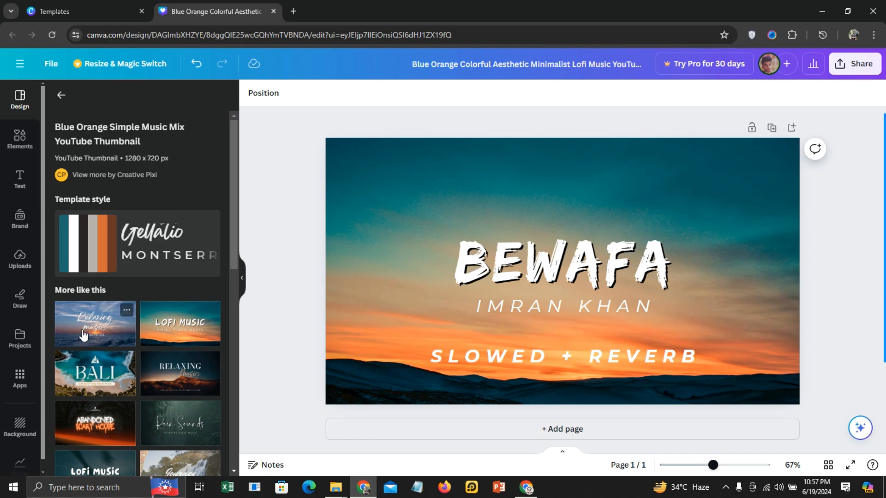
scroll(164, 367, "down", 4)
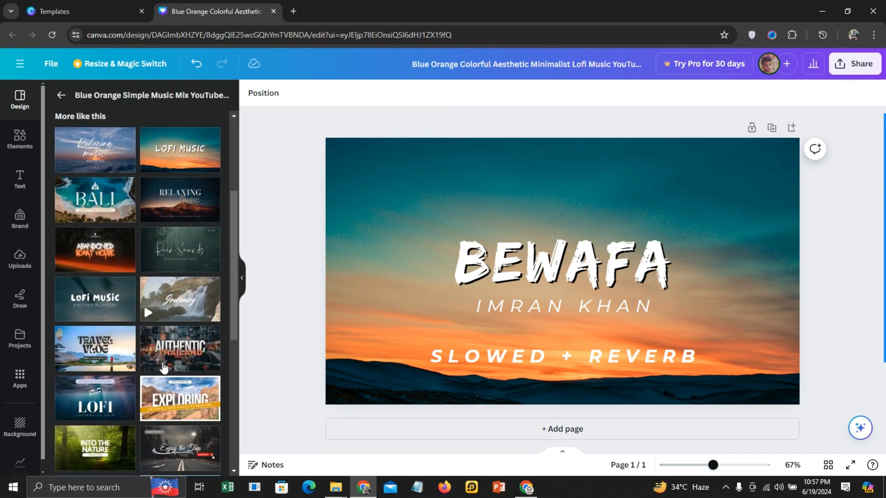
scroll(147, 466, "down", 4)
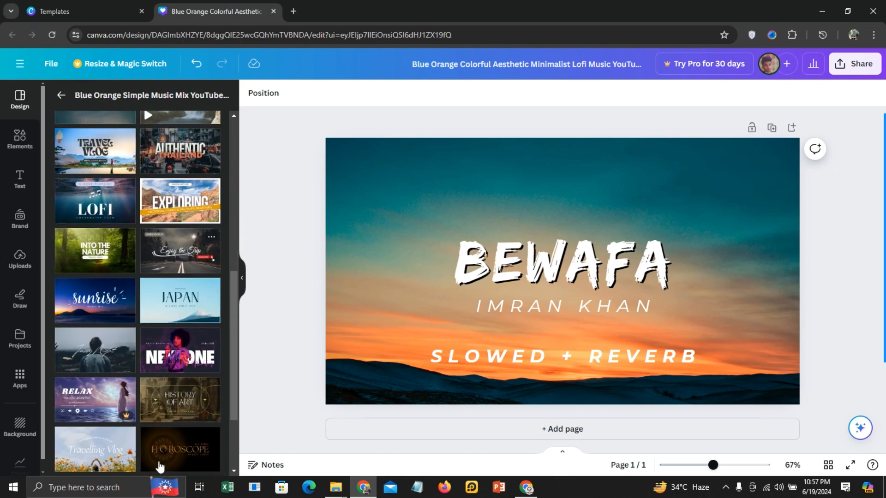
left_click(104, 307)
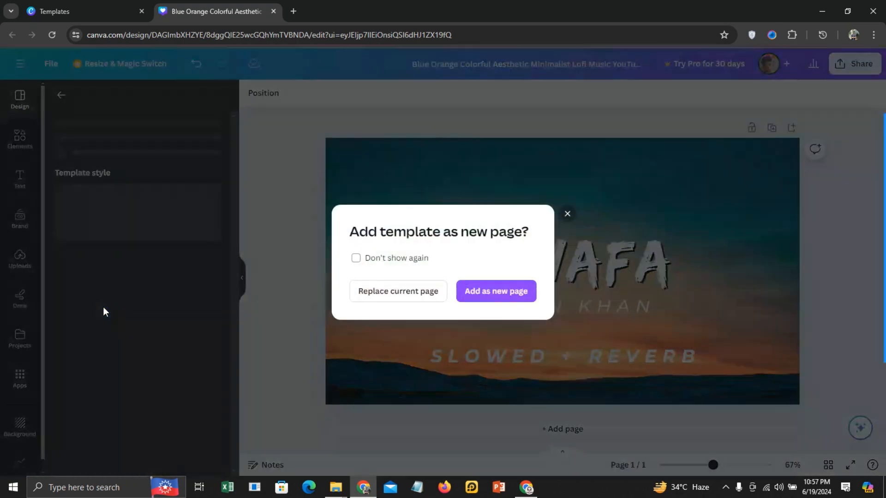
left_click(399, 296)
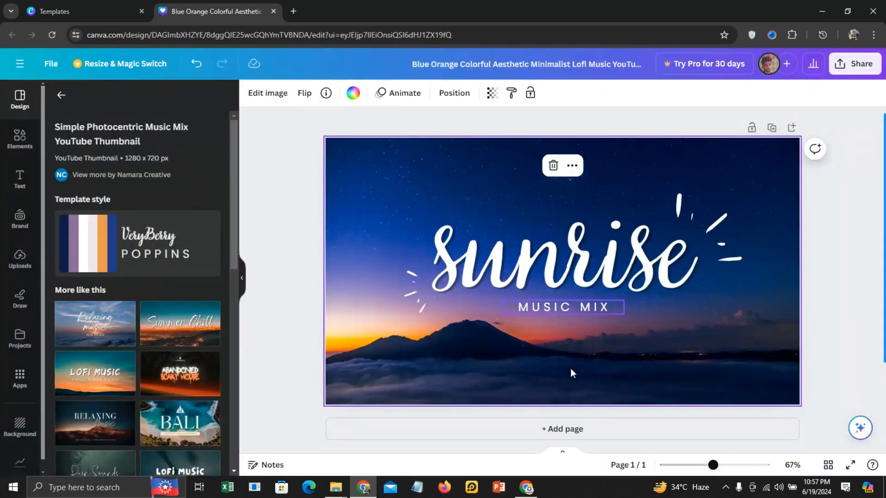
Step: Replace the sunrise title text with music and deselect it
left_click(566, 246)
double_click(566, 247)
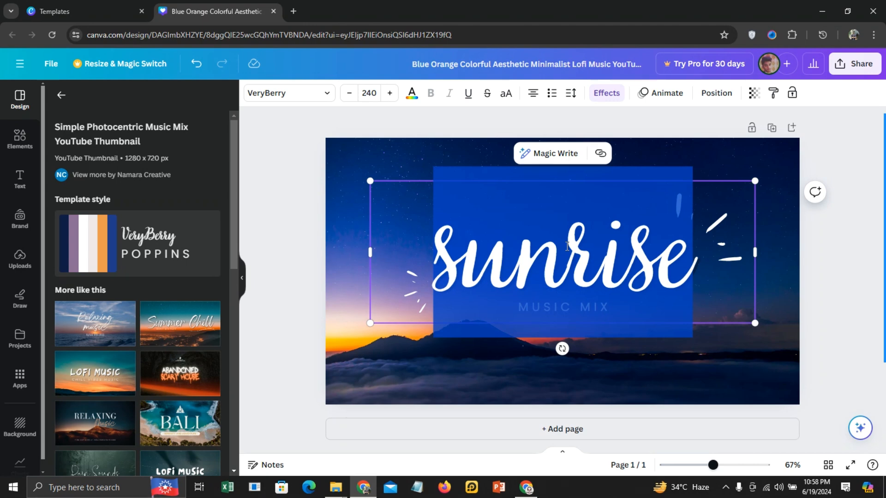
type("music")
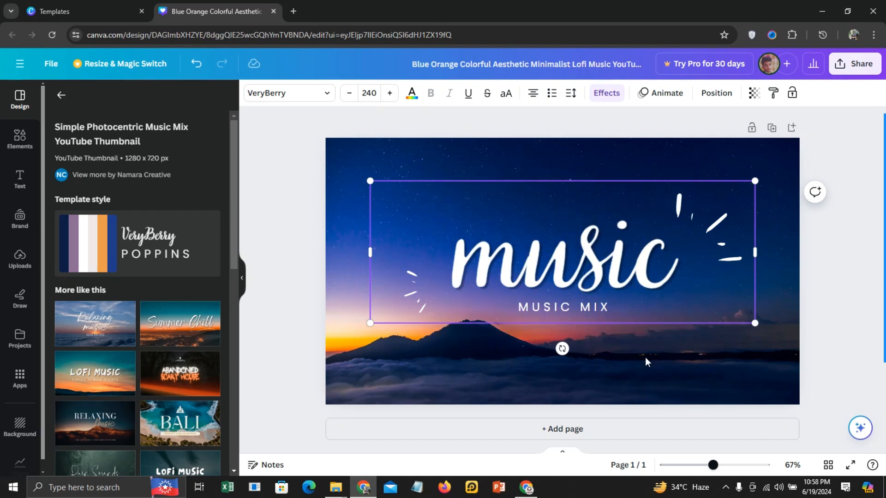
left_click(696, 347)
left_click(835, 357)
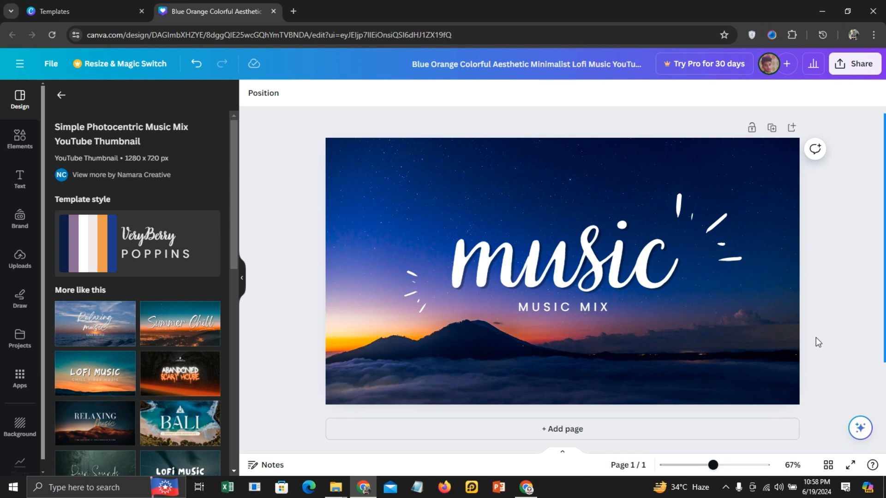
left_click(294, 259)
Step: Search the design elements for Circle using the recent search suggestion
left_click(24, 141)
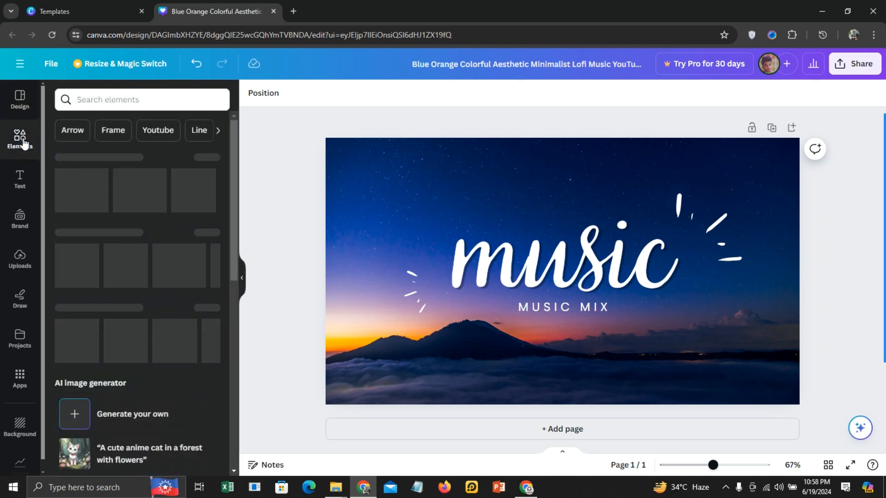
left_click(107, 102)
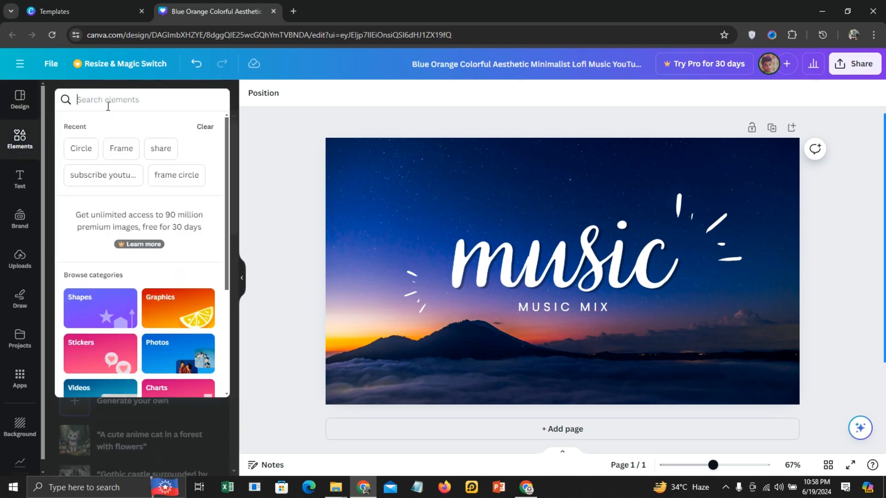
type("c")
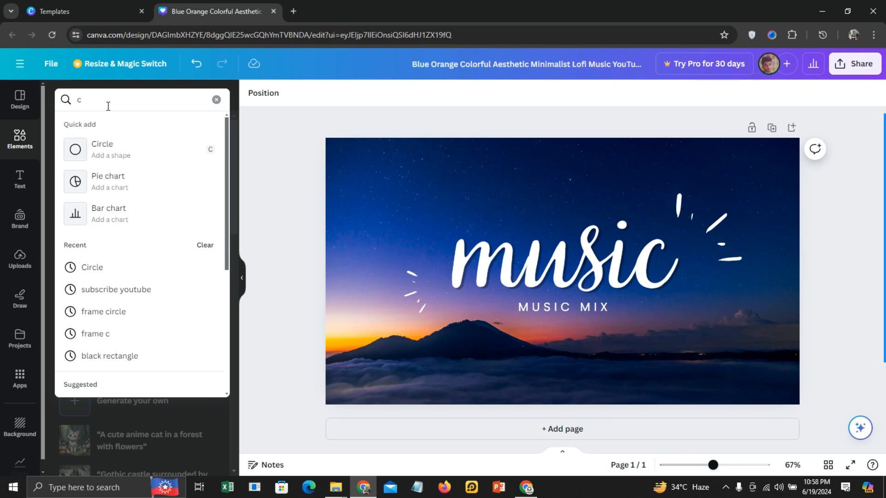
key("Down")
key("Down")
key("Down")
key("Down")
key("Return")
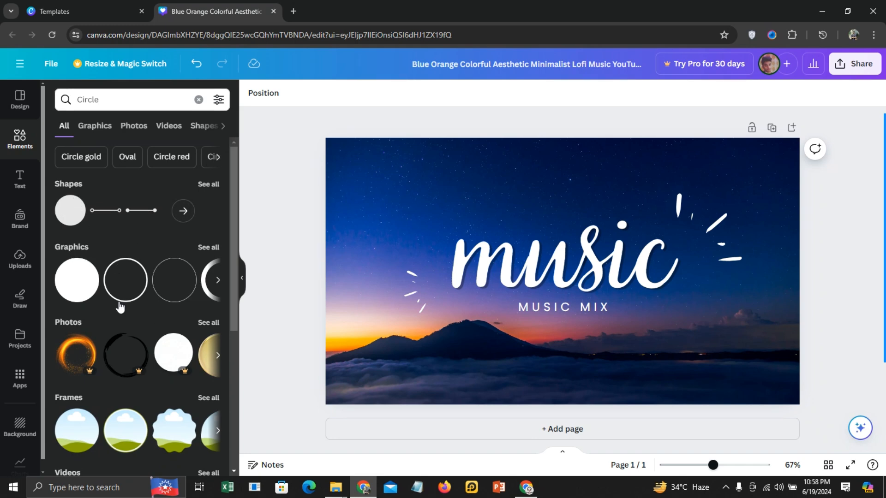
Step: Look through the circle frames and add the first plain circular frame to the thumbnail
scroll(130, 276, "down", 3)
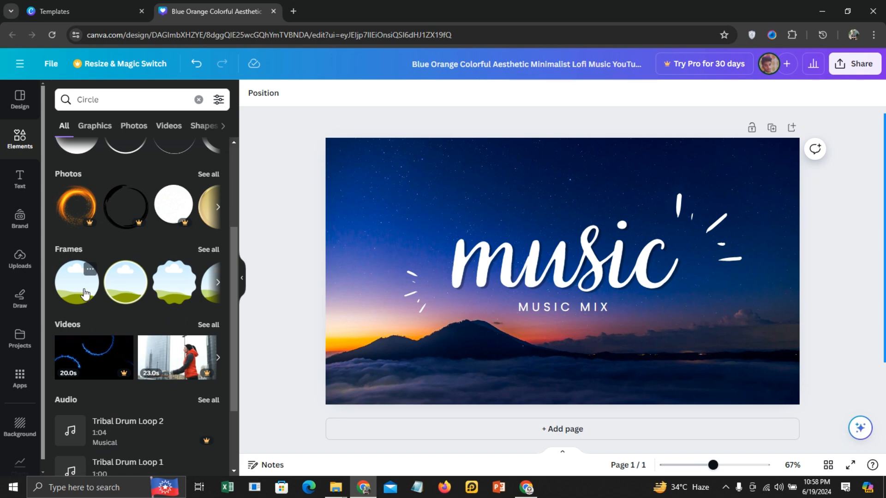
left_click(218, 283)
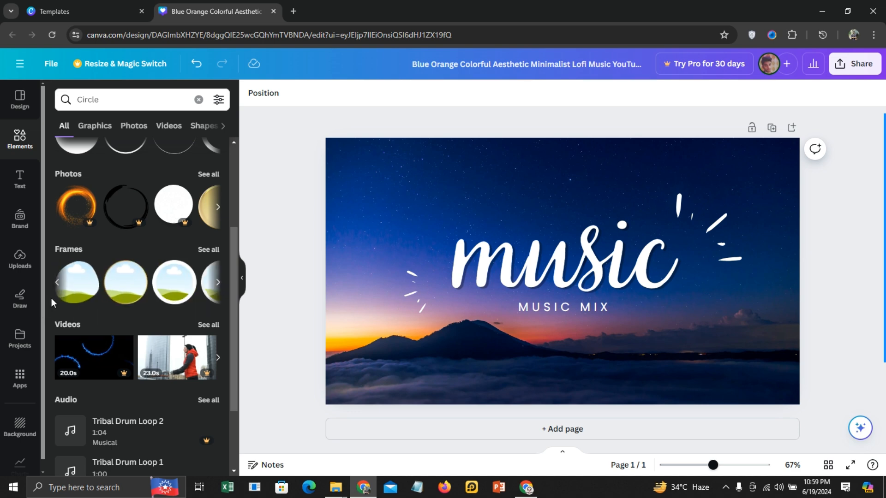
left_click(57, 283)
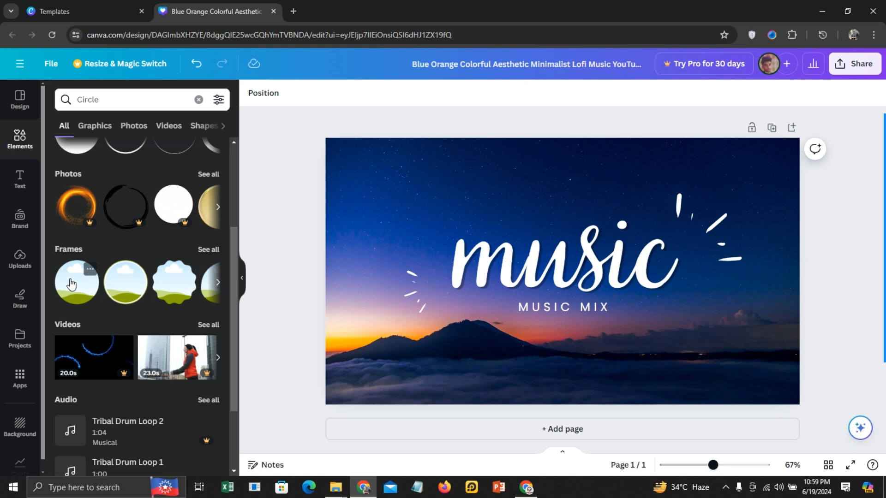
left_click(70, 283)
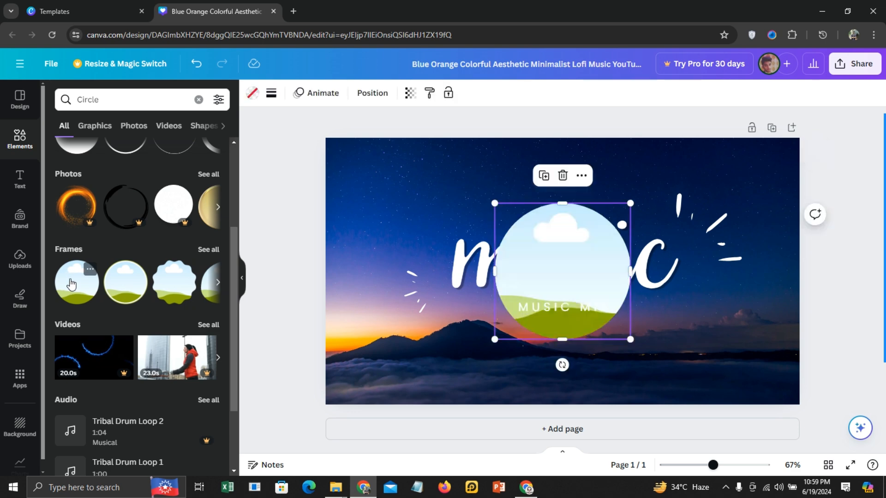
Step: Shrink the circular frame to a small logo size, place it in the thumbnail's top-left corner and deselect it
left_click(615, 330)
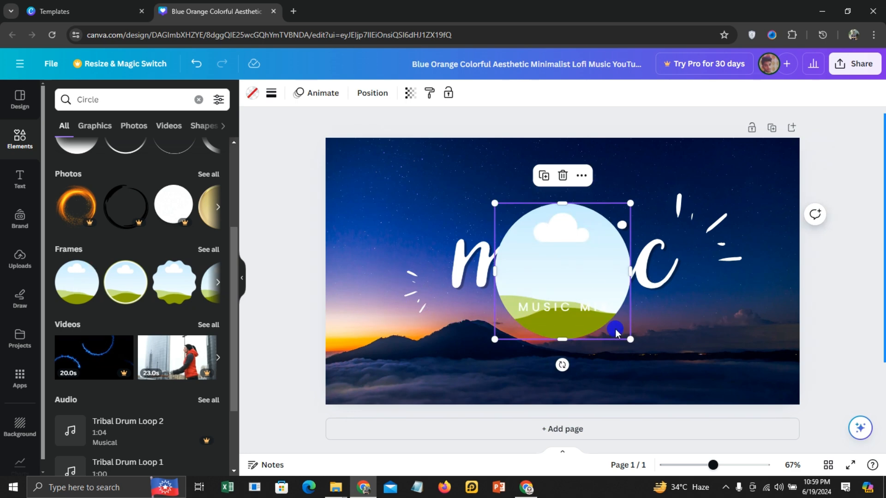
left_click_drag(616, 330, 344, 217)
left_click(462, 274)
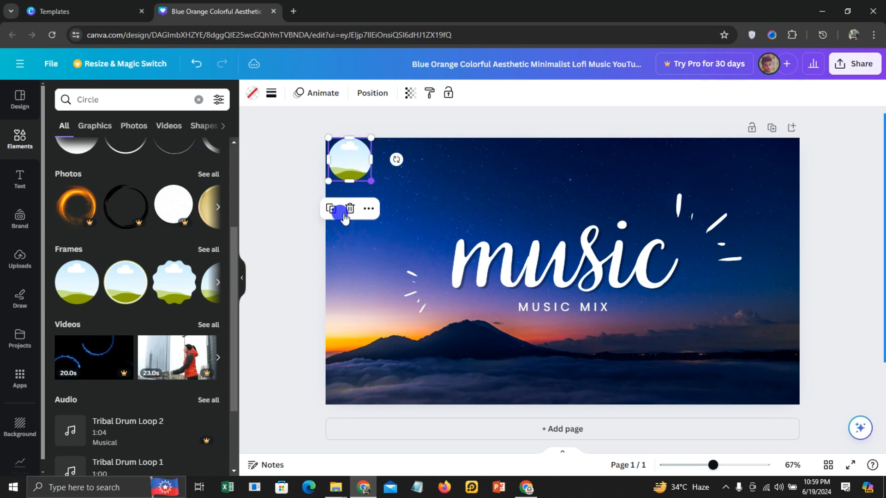
left_click(290, 194)
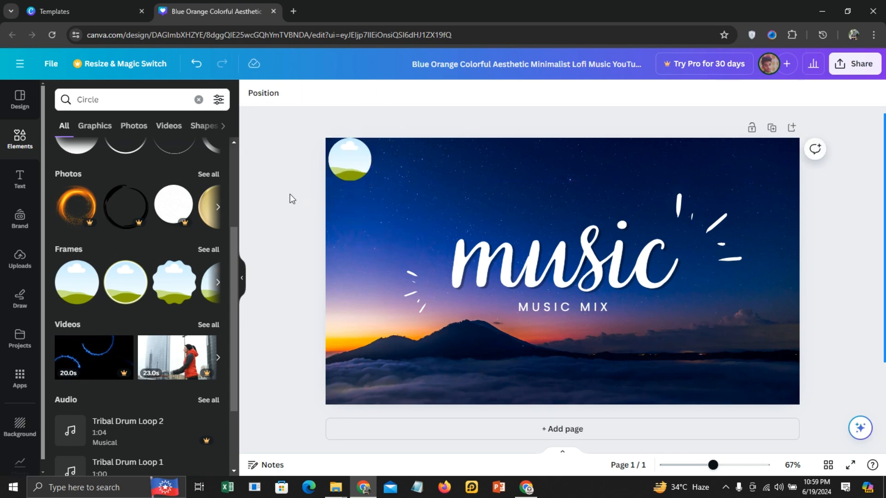
Step: Look through the previously uploaded images and add the Islamic Nasheed Offline headphones logo to the thumbnail
left_click(15, 265)
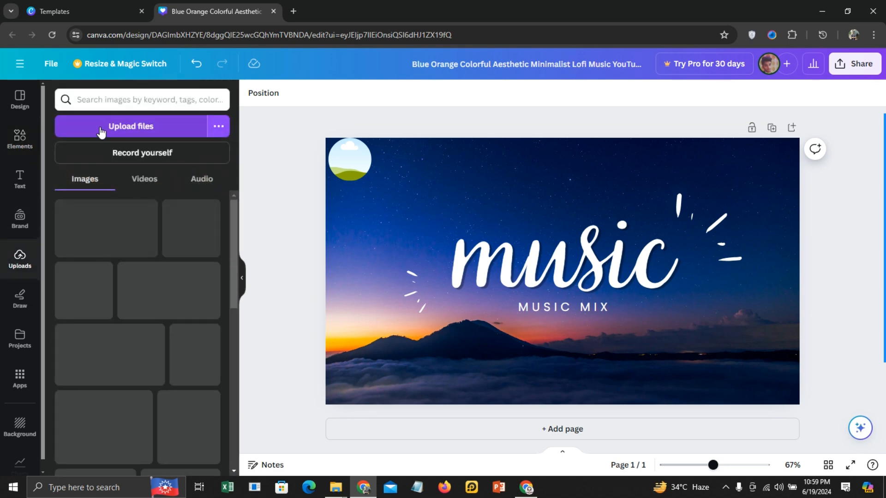
left_click(100, 126)
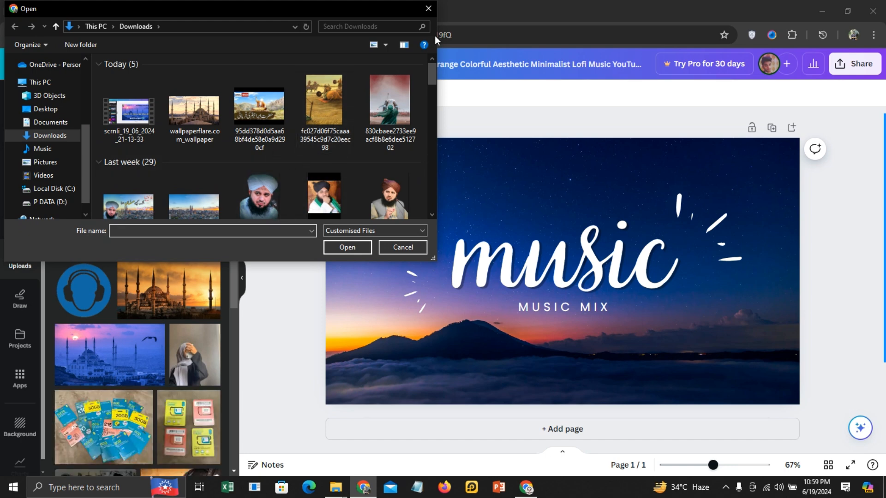
left_click(429, 8)
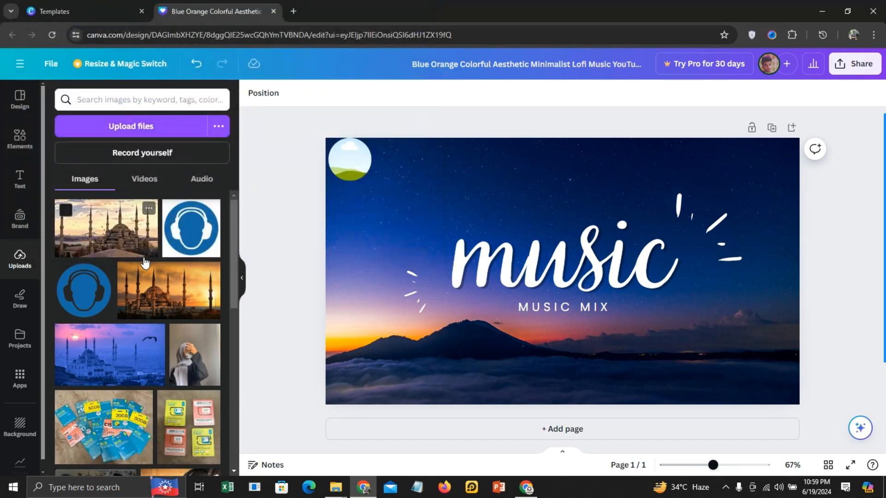
scroll(111, 417, "down", 1)
scroll(110, 417, "down", 5)
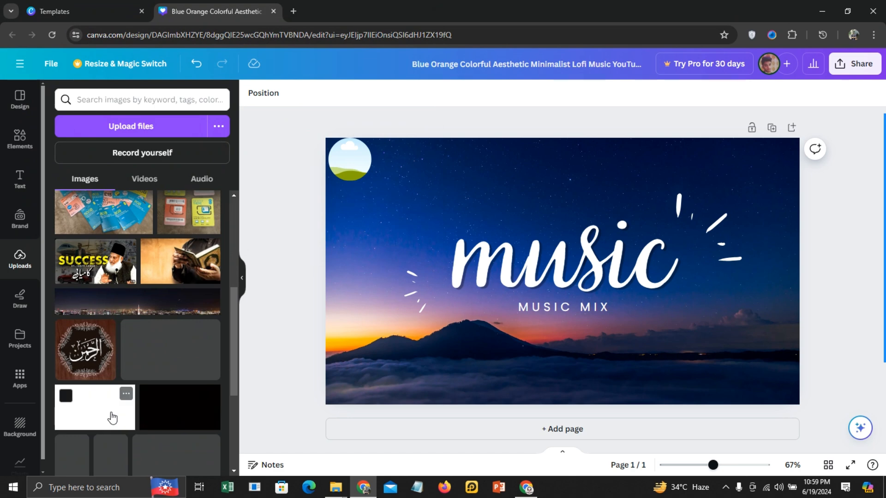
scroll(170, 399, "down", 5)
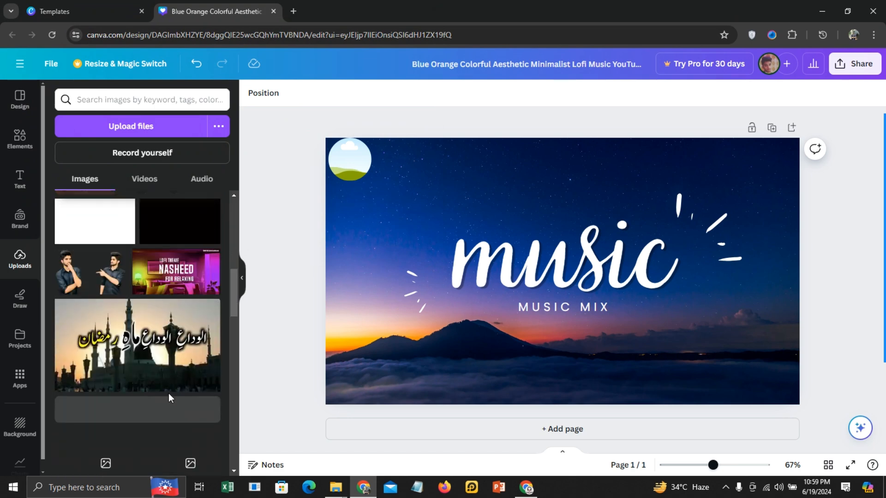
scroll(169, 393, "down", 4)
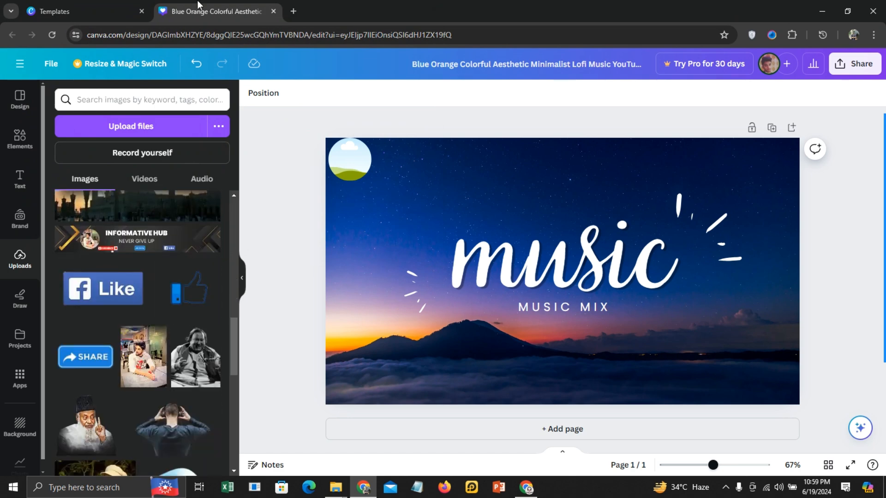
scroll(173, 323, "down", 3)
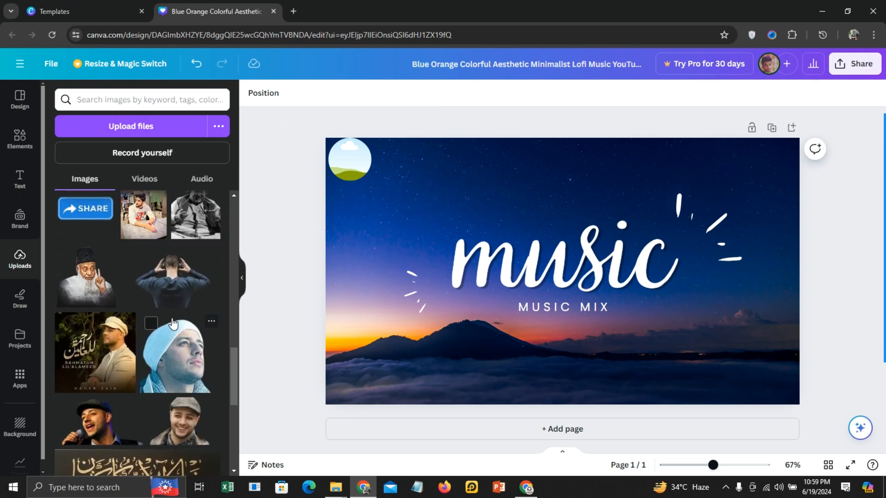
scroll(173, 323, "down", 3)
scroll(173, 323, "down", 3)
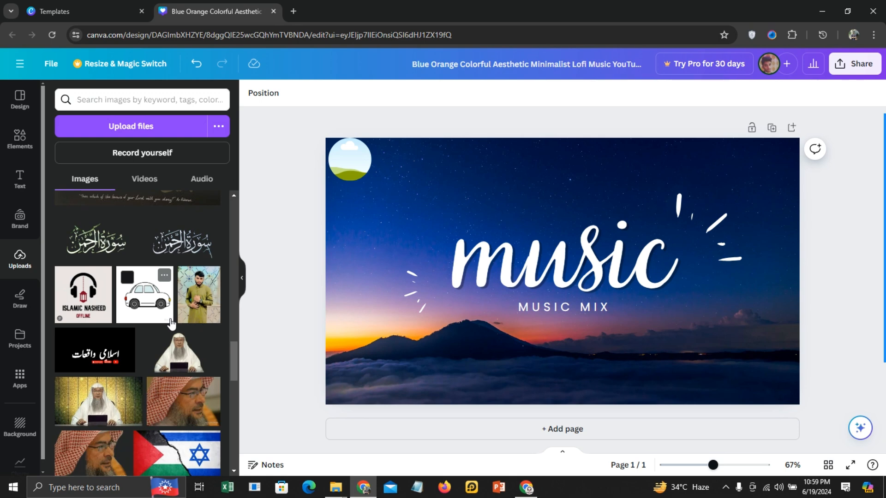
left_click(91, 304)
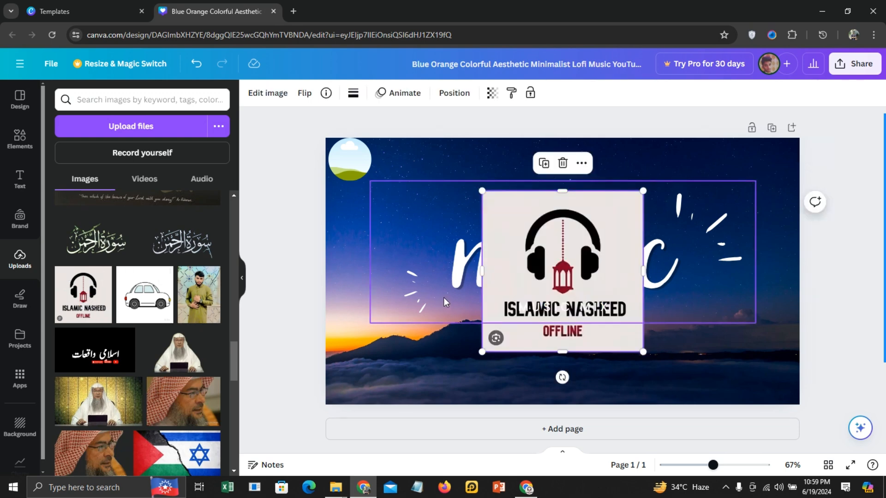
Step: Fill the small circular frame with the Islamic Nasheed logo and move it slightly lower in the thumbnail's corner
left_click_drag(533, 335, 346, 149)
left_click(356, 220)
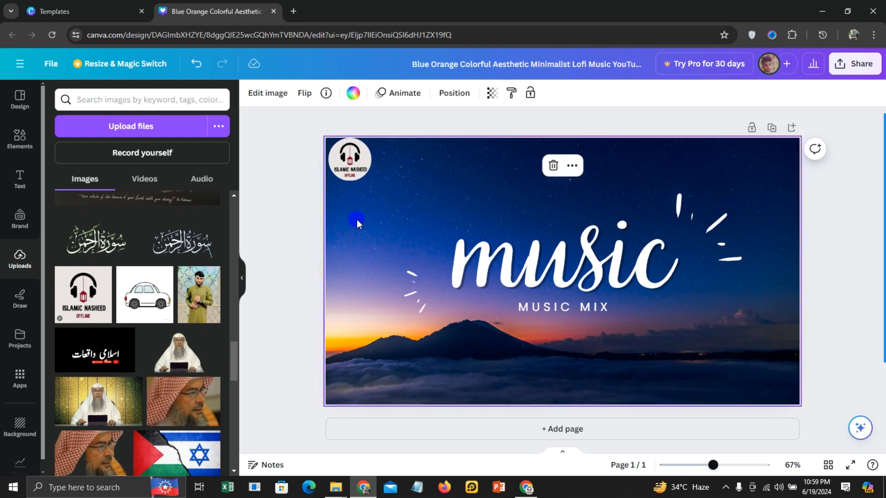
left_click(316, 226)
left_click_drag(359, 153, 360, 162)
left_click(312, 184)
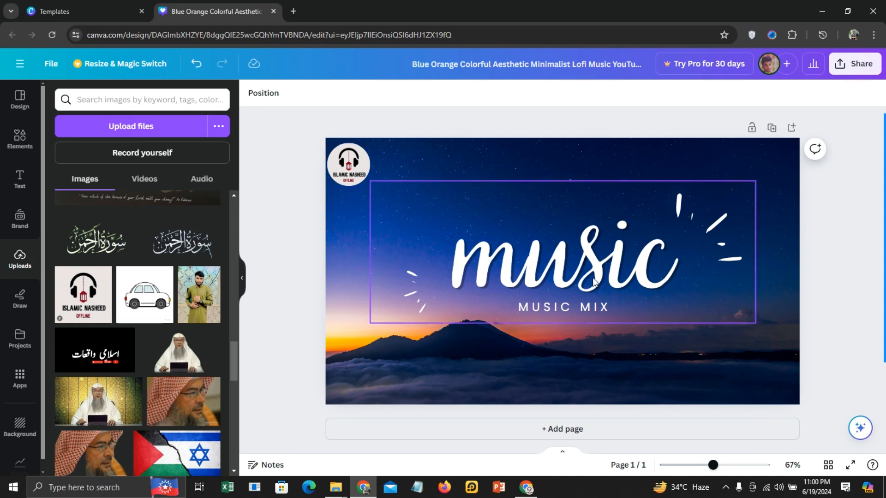
Step: Replace the MUSIC MIX subtitle with SLOWED + REVERB and widen its text box to about 565 so it fits one line
left_click(554, 305)
type("S")
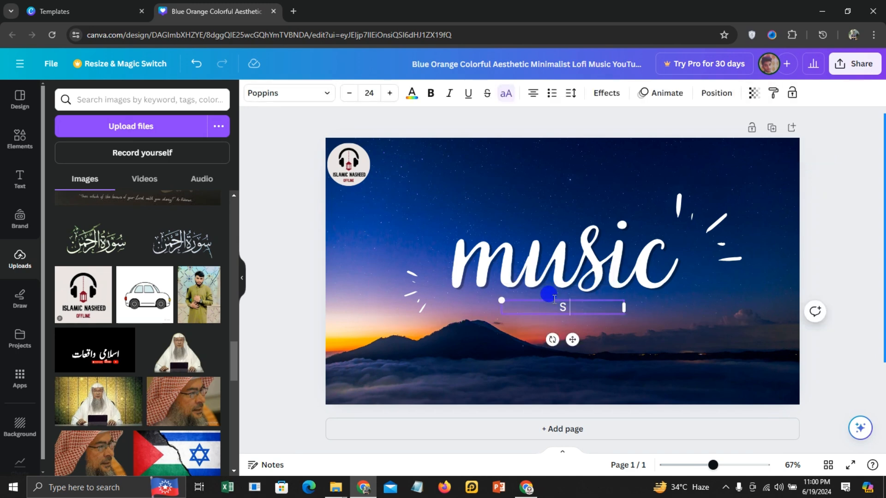
type("LOWED")
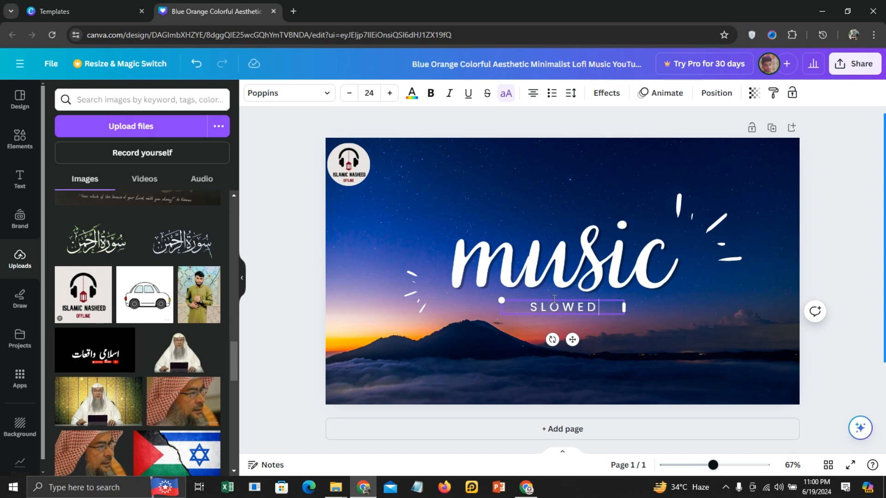
type(" +")
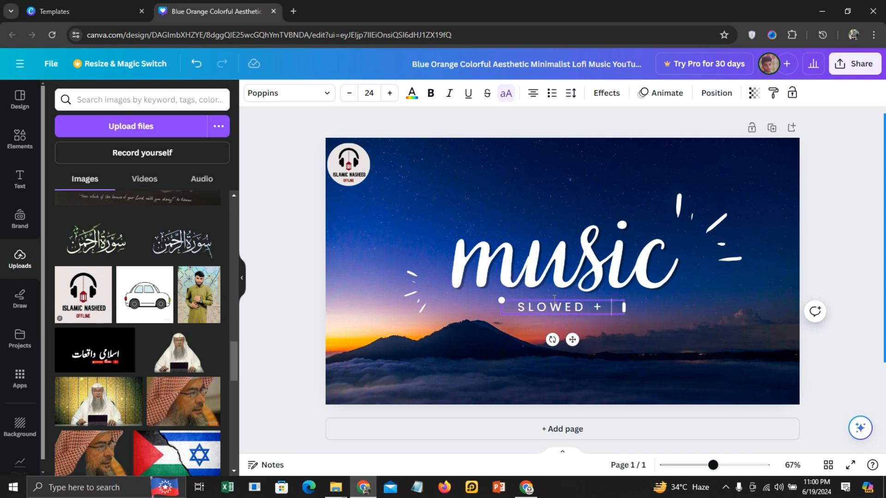
type(" REVD")
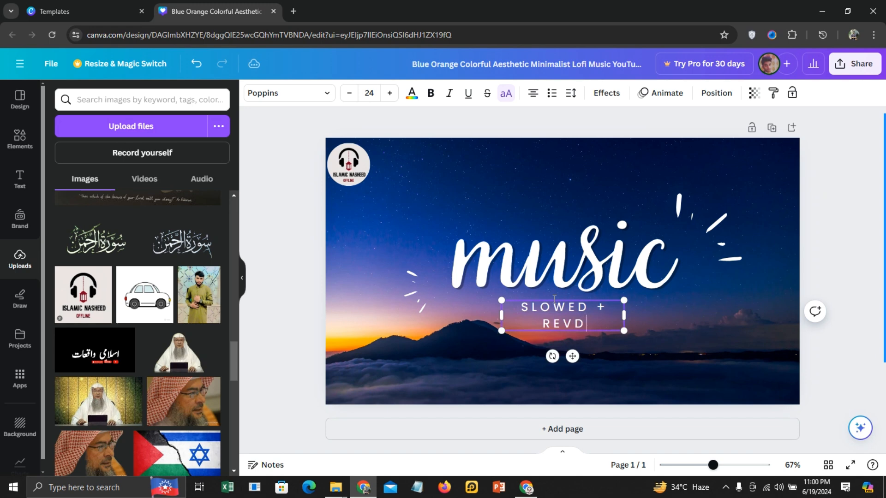
key("BackSpace")
type("ERB")
left_click_drag(622, 312, 711, 307)
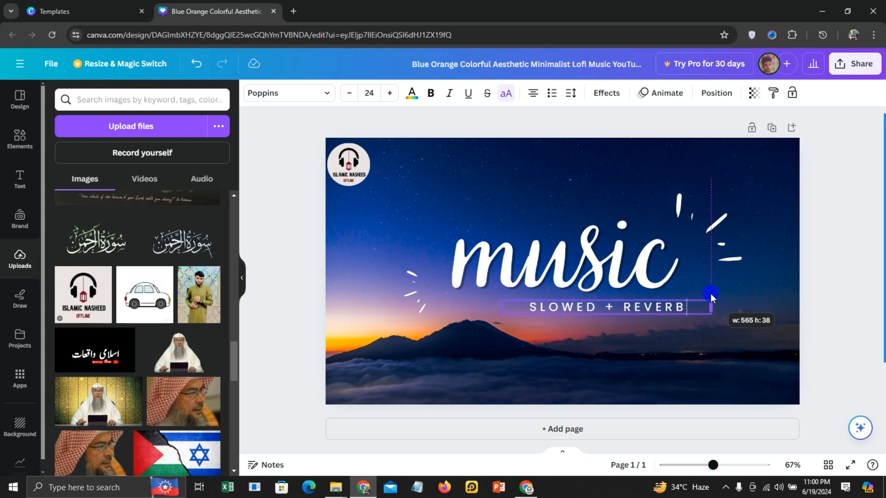
left_click(625, 361)
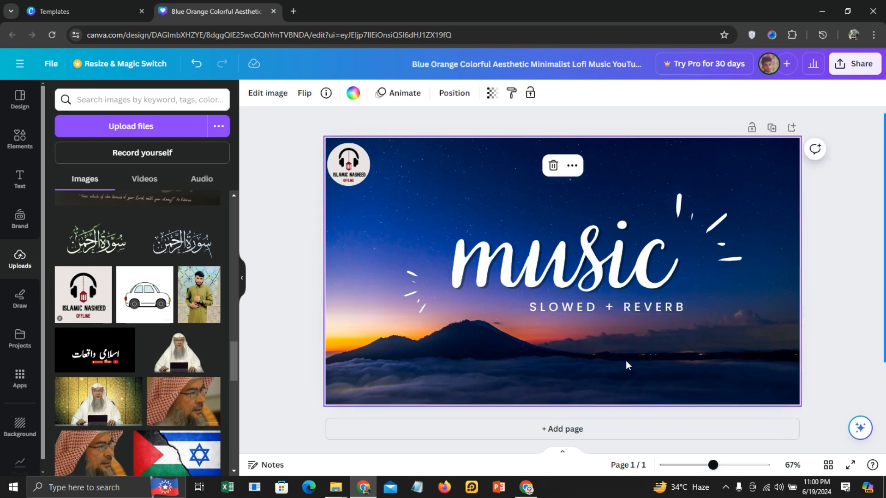
Step: Move the SLOWED + REVERB subtitle left so it sits roughly centred beneath the title, and deselect everything
left_click(631, 306)
left_click_drag(630, 306, 575, 312)
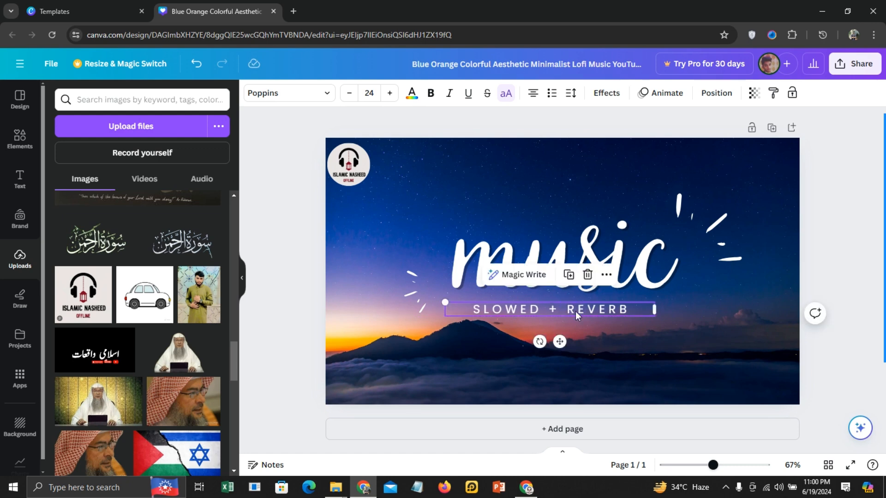
left_click(670, 326)
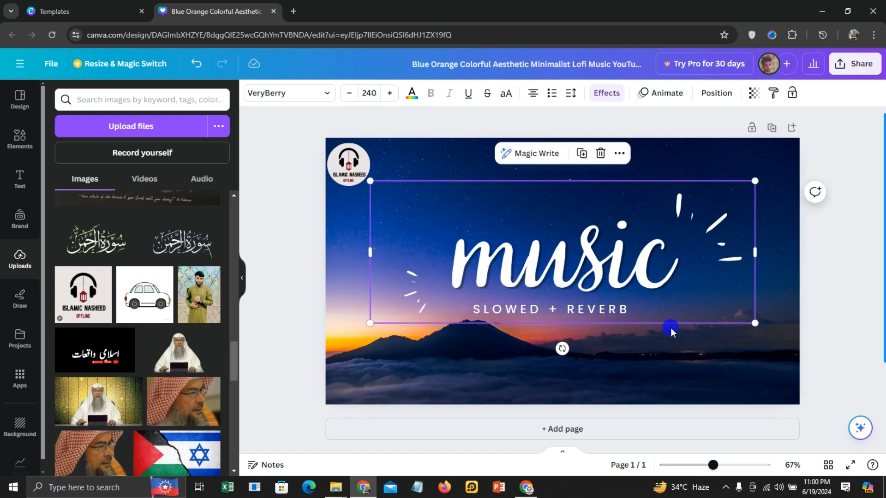
left_click(671, 328)
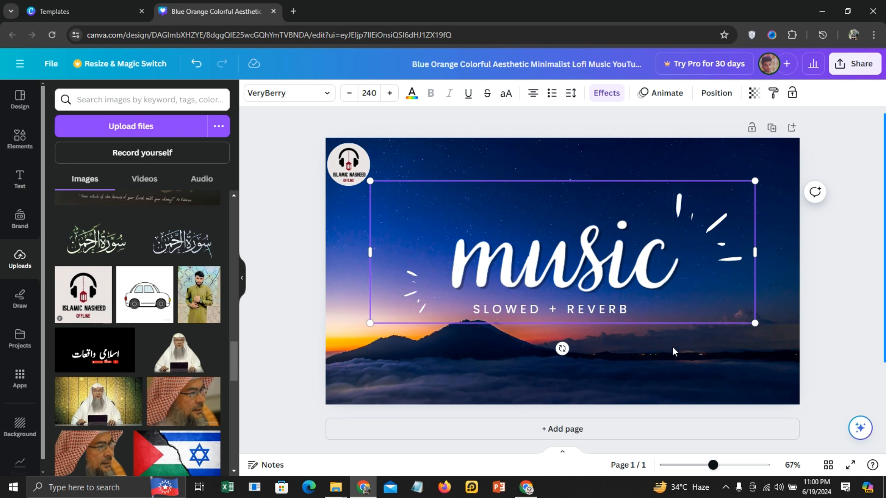
left_click(836, 342)
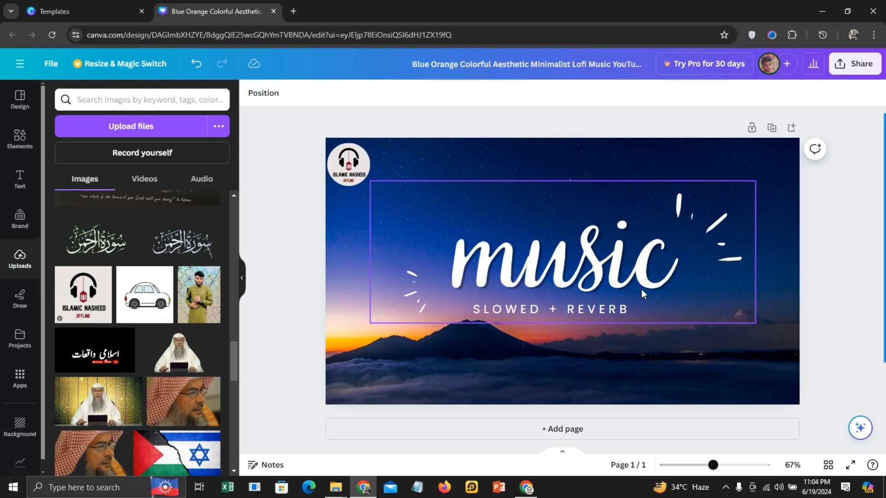
Step: Replace the music title text with nasheed and deselect it
left_click(597, 290)
left_click(597, 289)
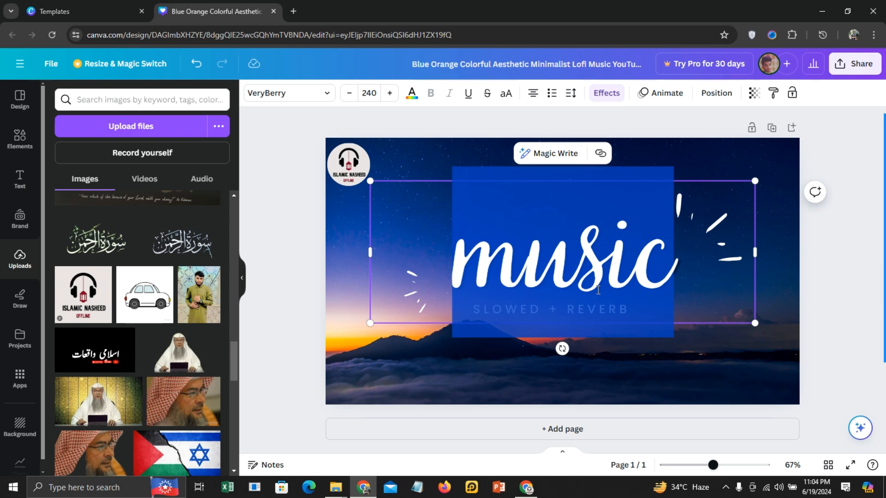
type("nasheed")
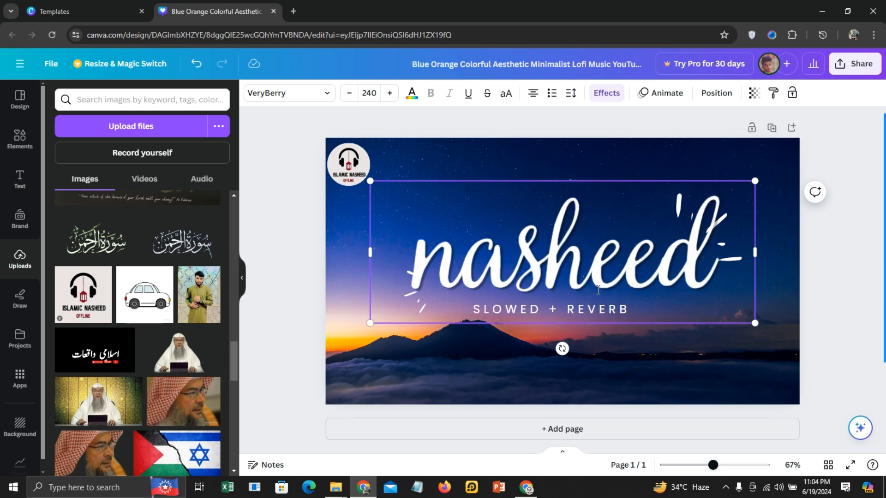
left_click(847, 261)
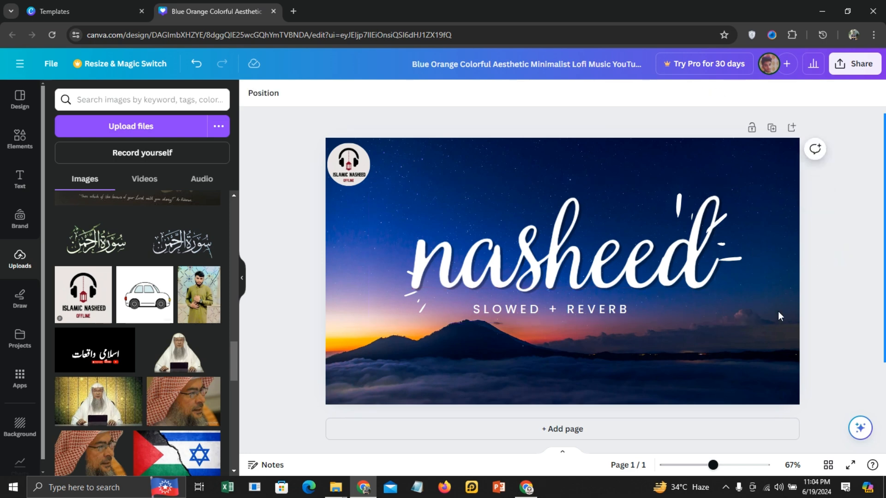
Step: Shift the SLOWED + REVERB subtitle slightly lower beneath the nasheed title and deselect it
left_click(589, 305)
left_click_drag(589, 305, 588, 315)
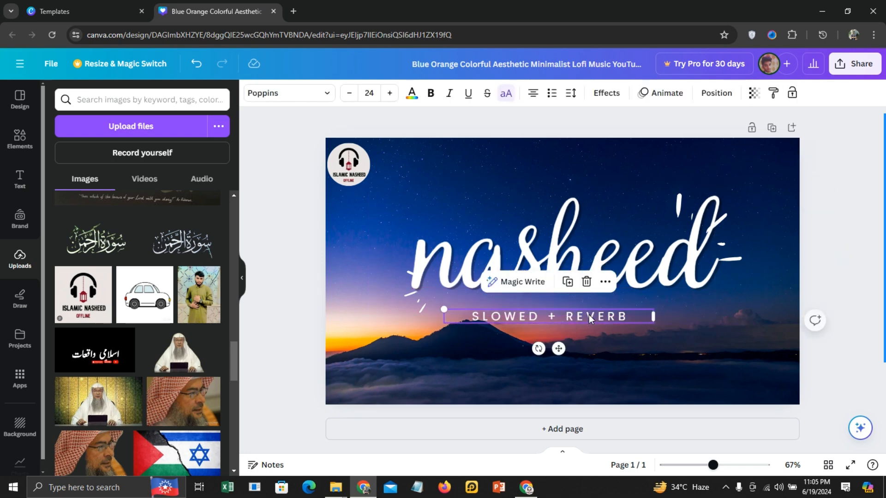
left_click(821, 293)
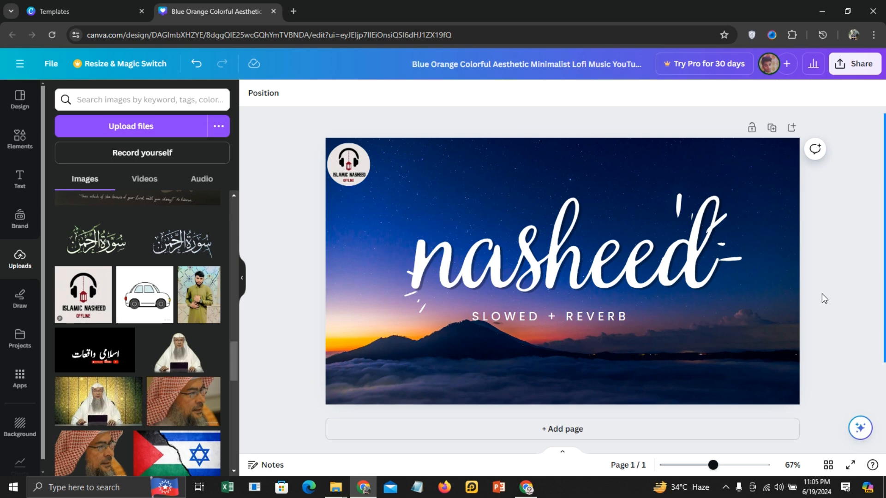
Step: Switch to YouTube, examine the video thumbnails in the slowed and reverb nasheed search results, and return to the Canva design
mouse_move(526, 488)
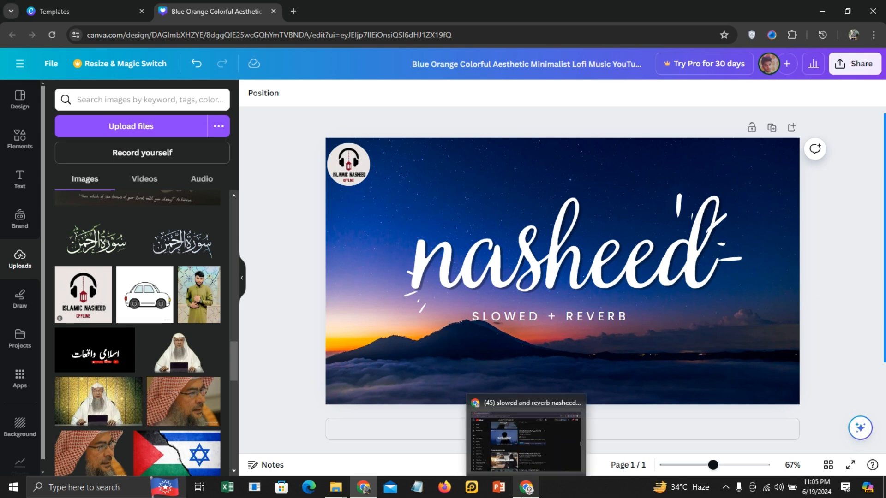
left_click(526, 434)
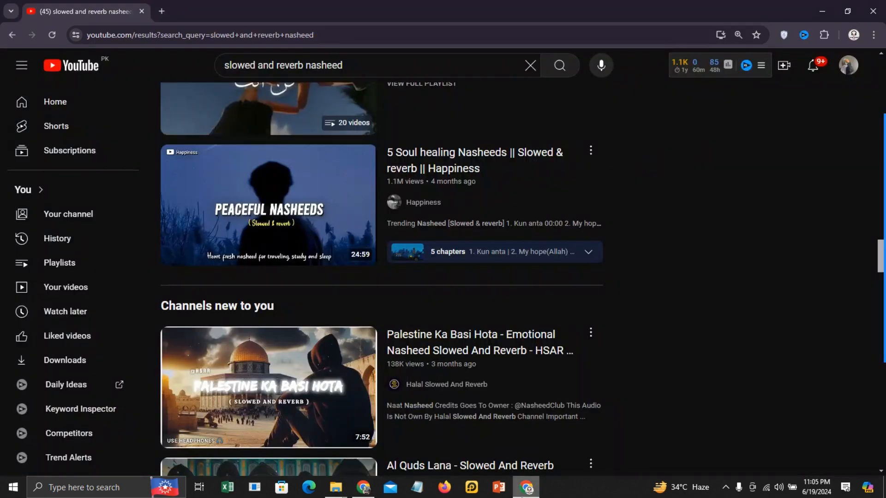
scroll(747, 326, "down", 5)
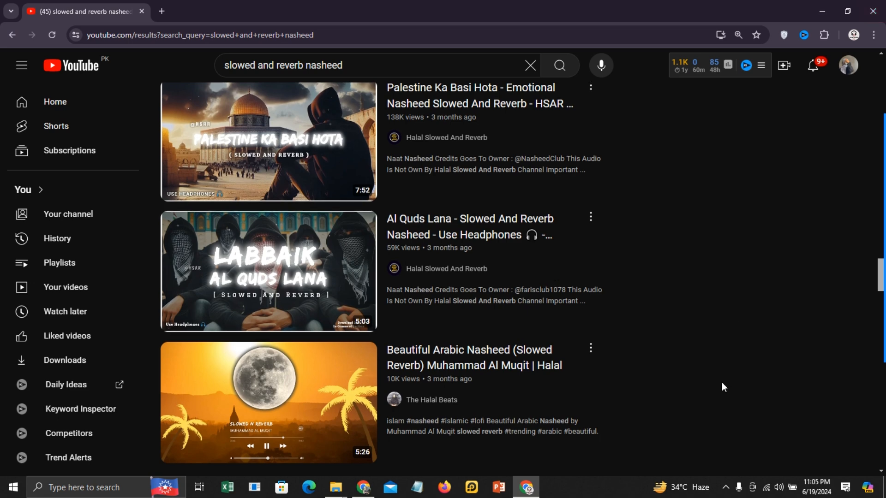
scroll(722, 386, "down", 3)
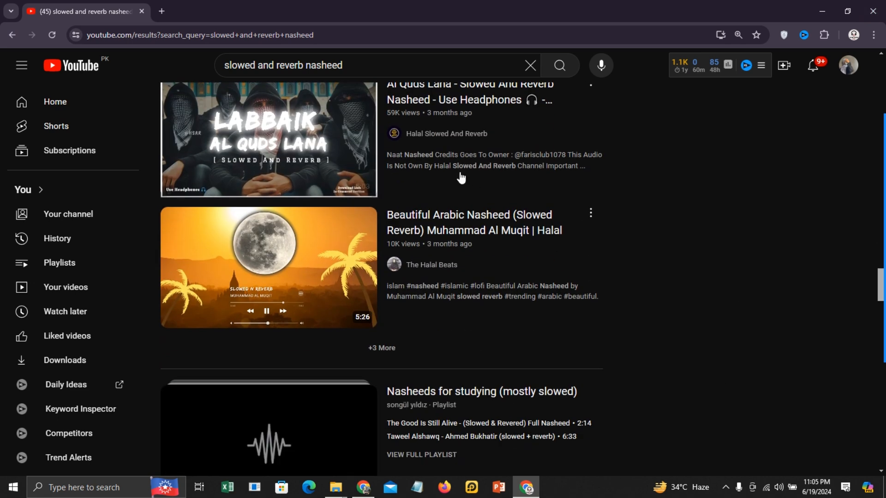
scroll(783, 289, "down", 5)
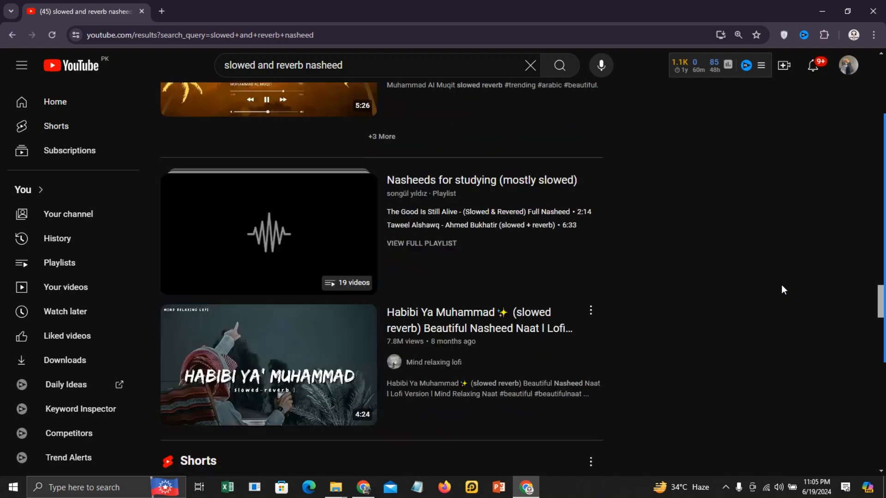
scroll(781, 284, "down", 4)
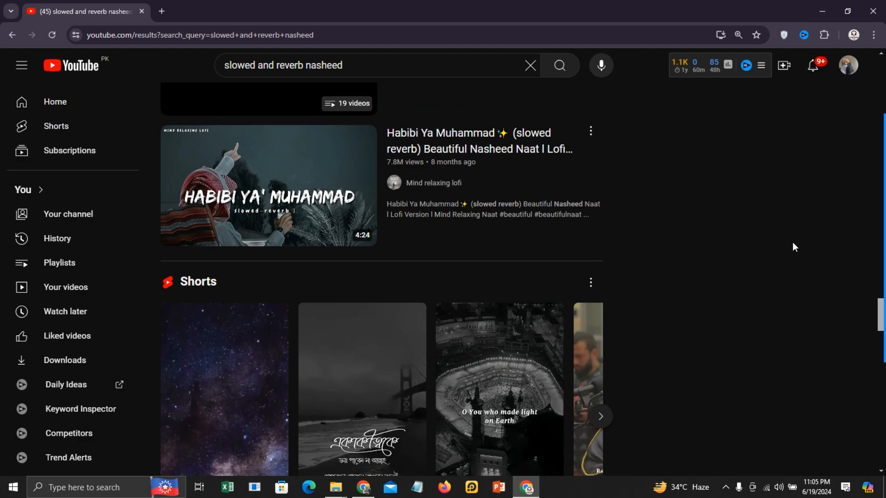
scroll(792, 245, "down", 8)
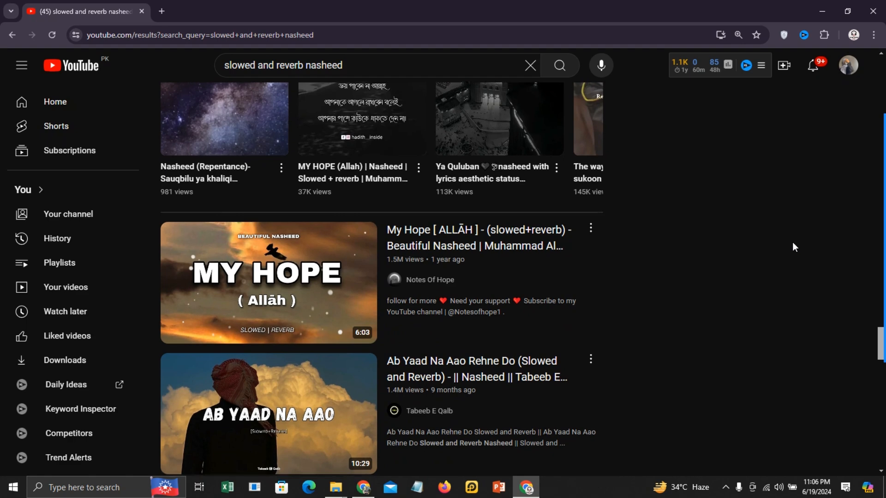
scroll(793, 247, "down", 4)
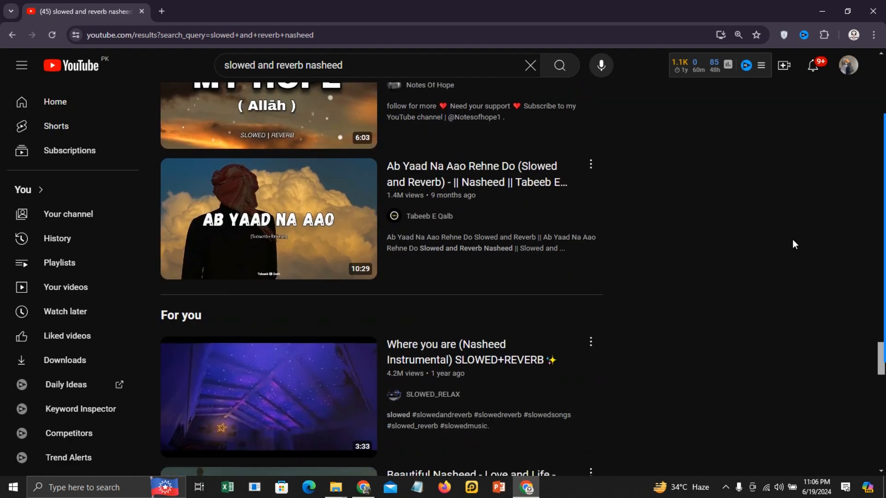
scroll(792, 240, "down", 4)
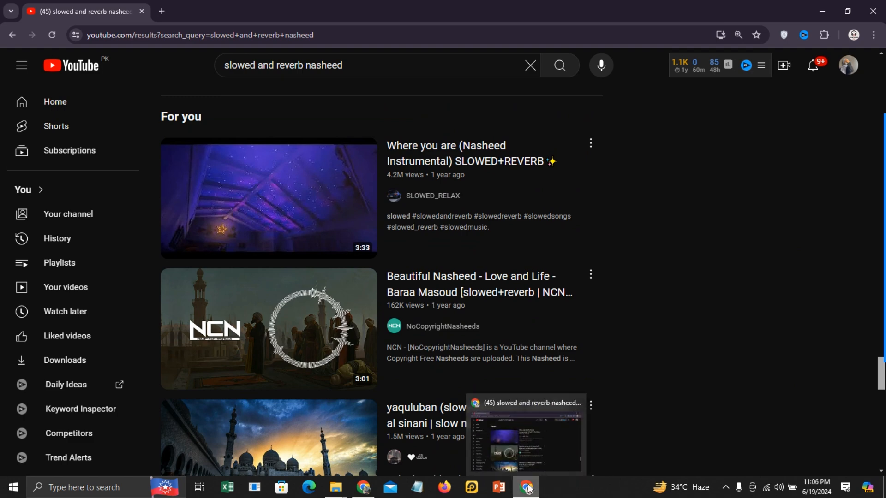
left_click(375, 488)
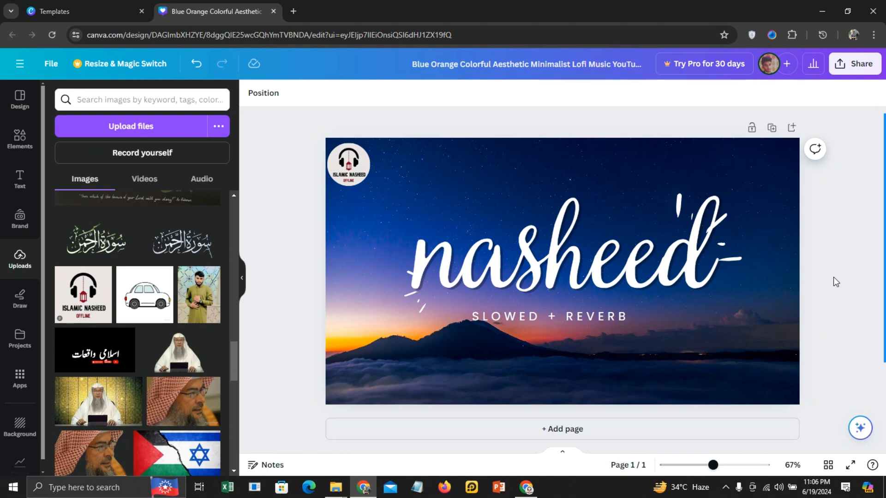
Step: Scale the nasheed title down slightly from its lower-right corner so it overlaps the accent strokes less, and deselect it
left_click(635, 246)
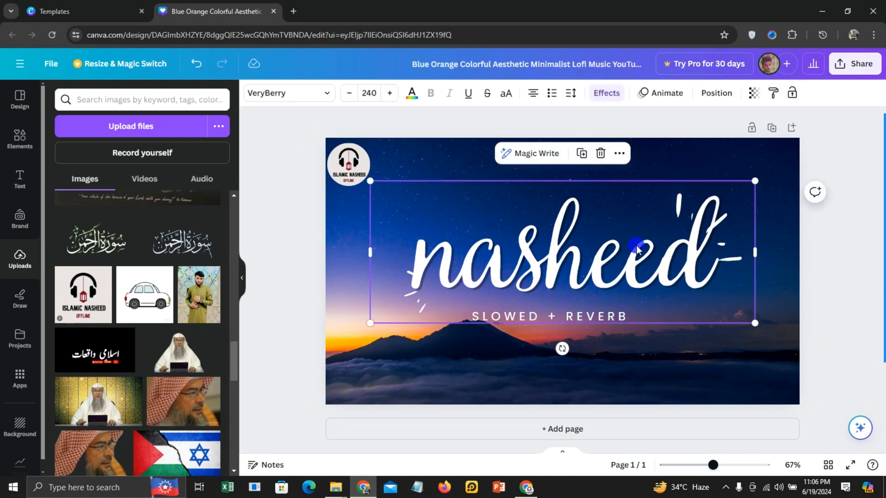
left_click(637, 246)
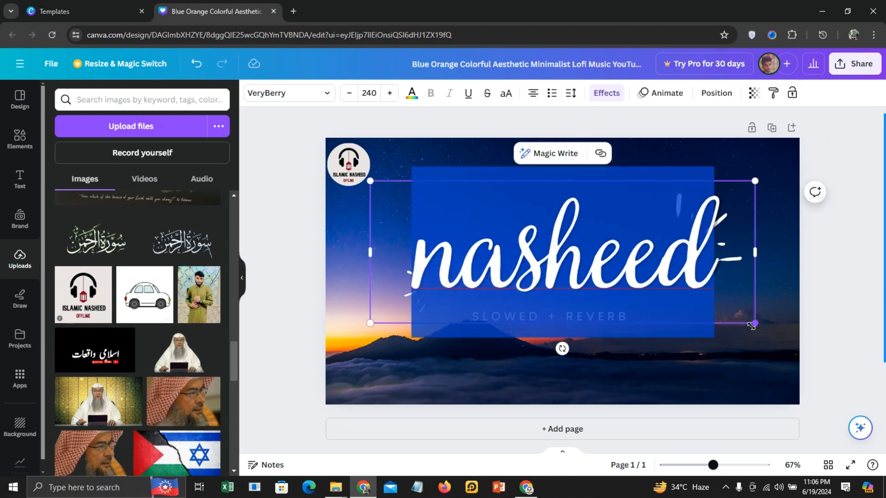
left_click_drag(751, 326, 725, 317)
left_click(863, 243)
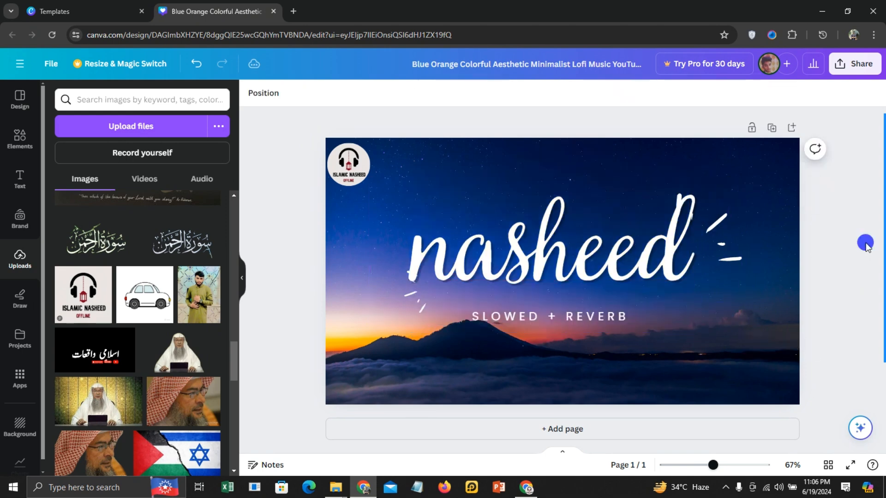
mouse_move(865, 242)
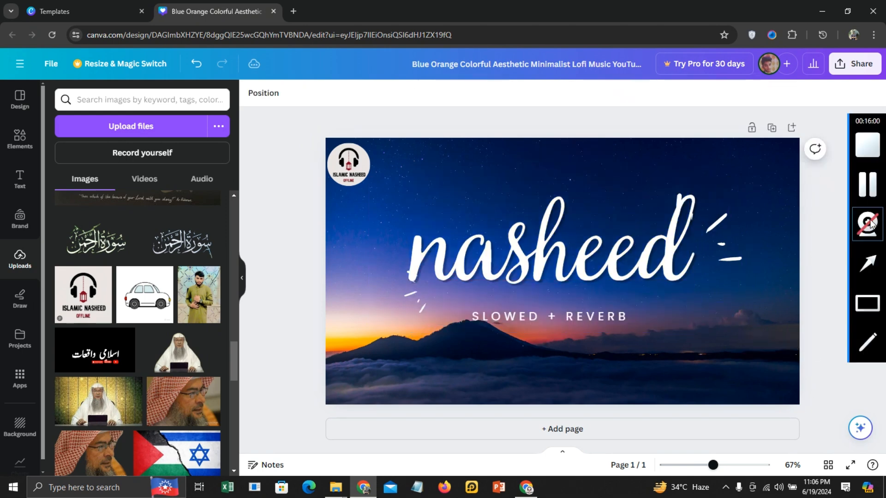